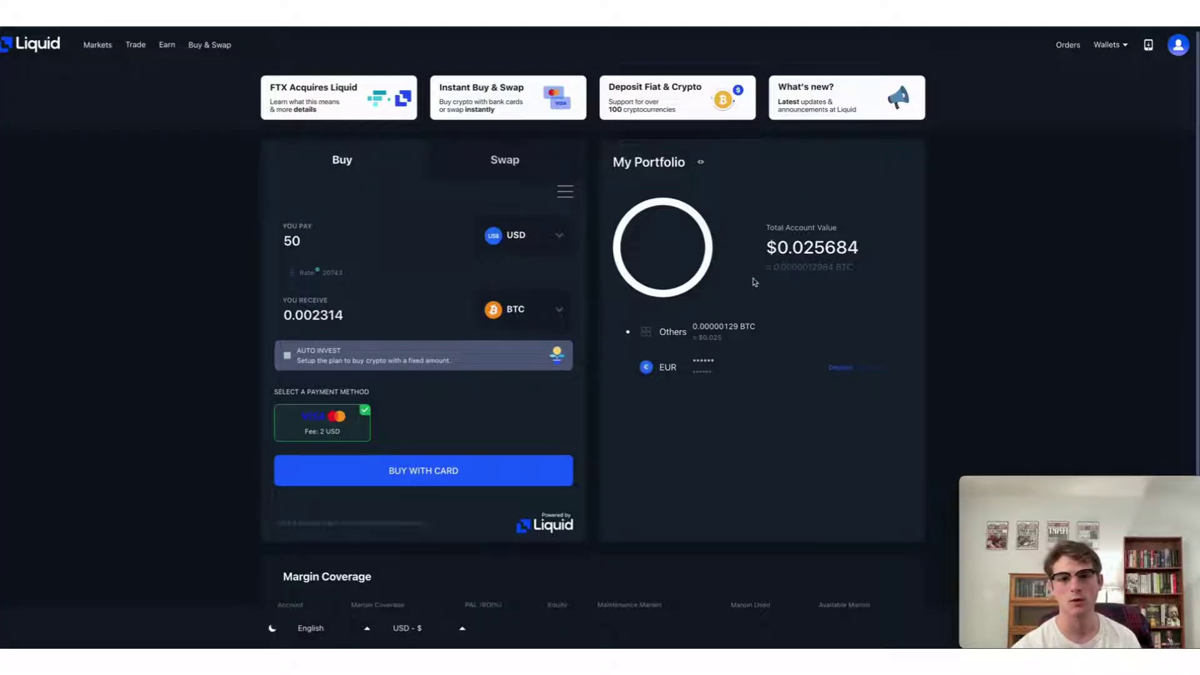
Step: Go to Liquid's API Tokens settings page through the profile avatar menu
click(1179, 46)
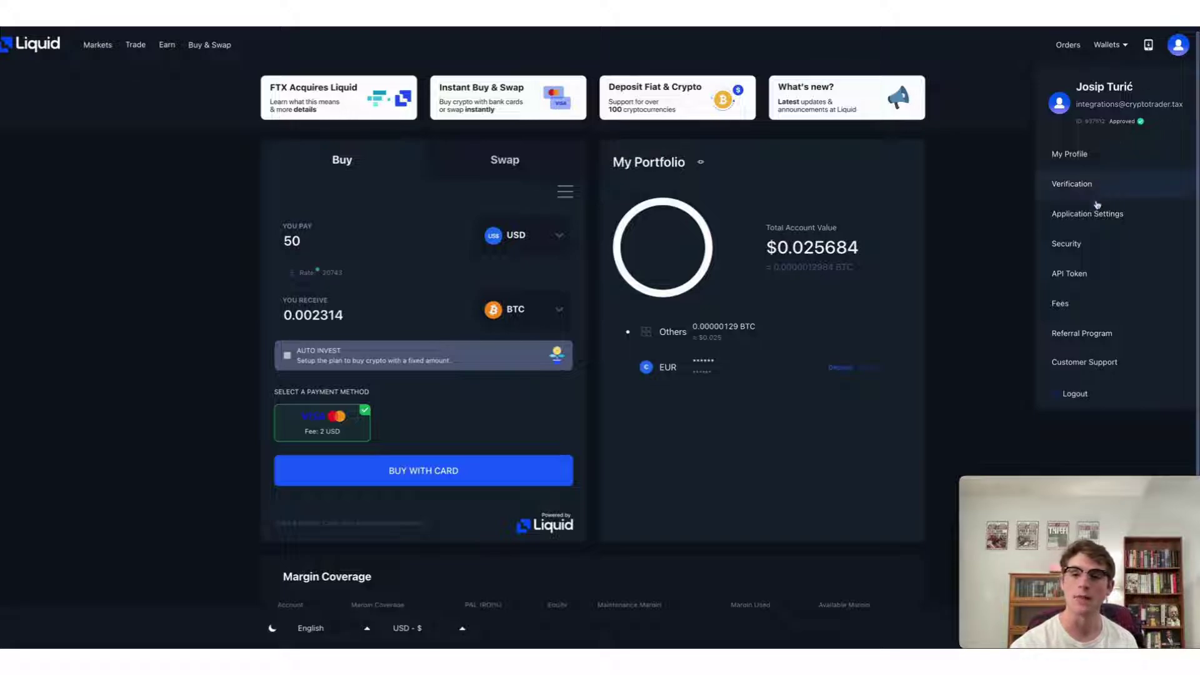
click(1084, 277)
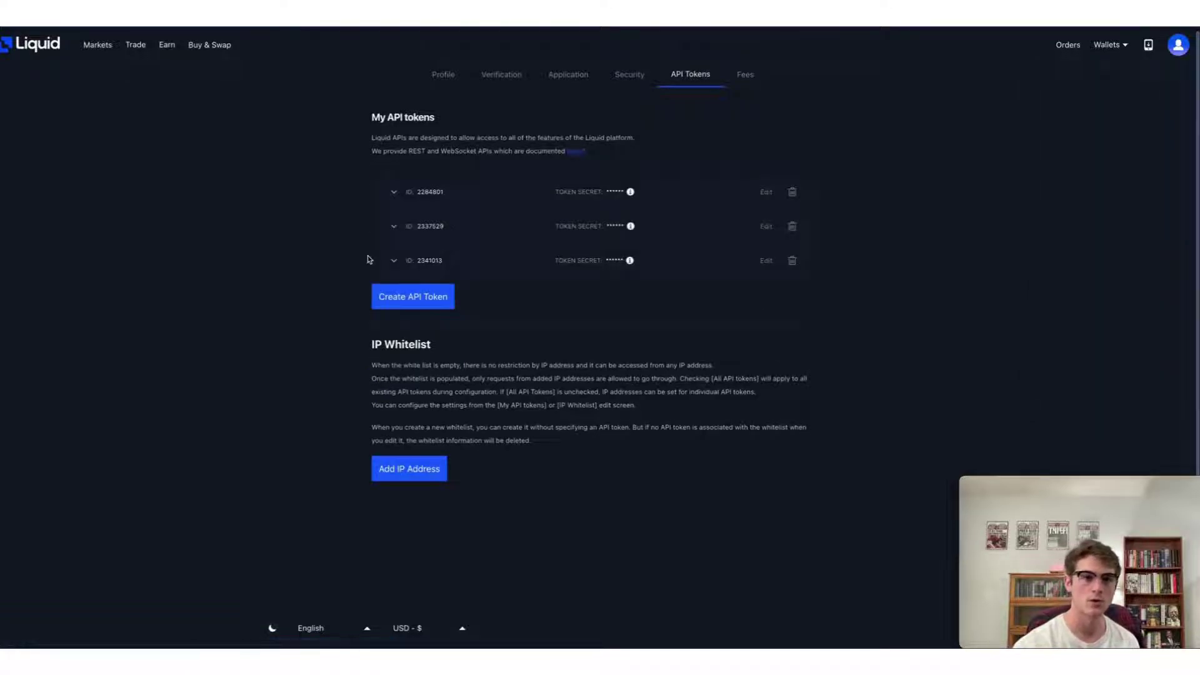
Step: Create a Liquid token with Read-only access to Accounts, Executions, Orders, Positions, Trading Accounts and Withdrawals, confirmed by 2FA
click(440, 298)
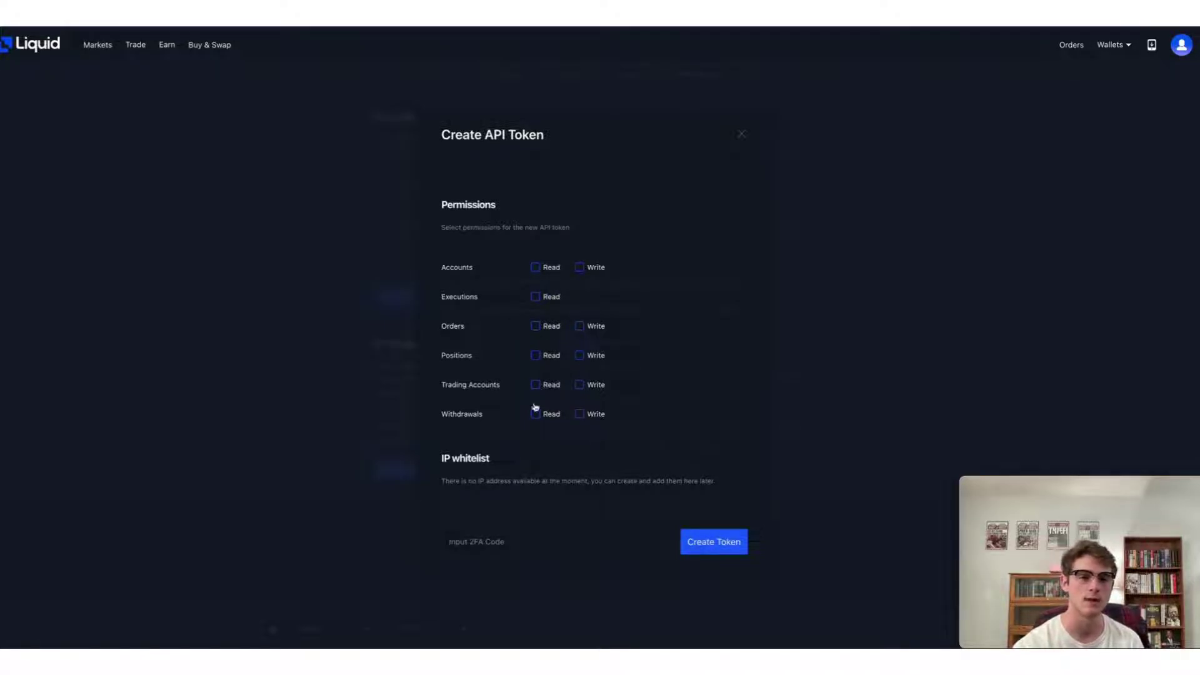
click(540, 268)
click(537, 298)
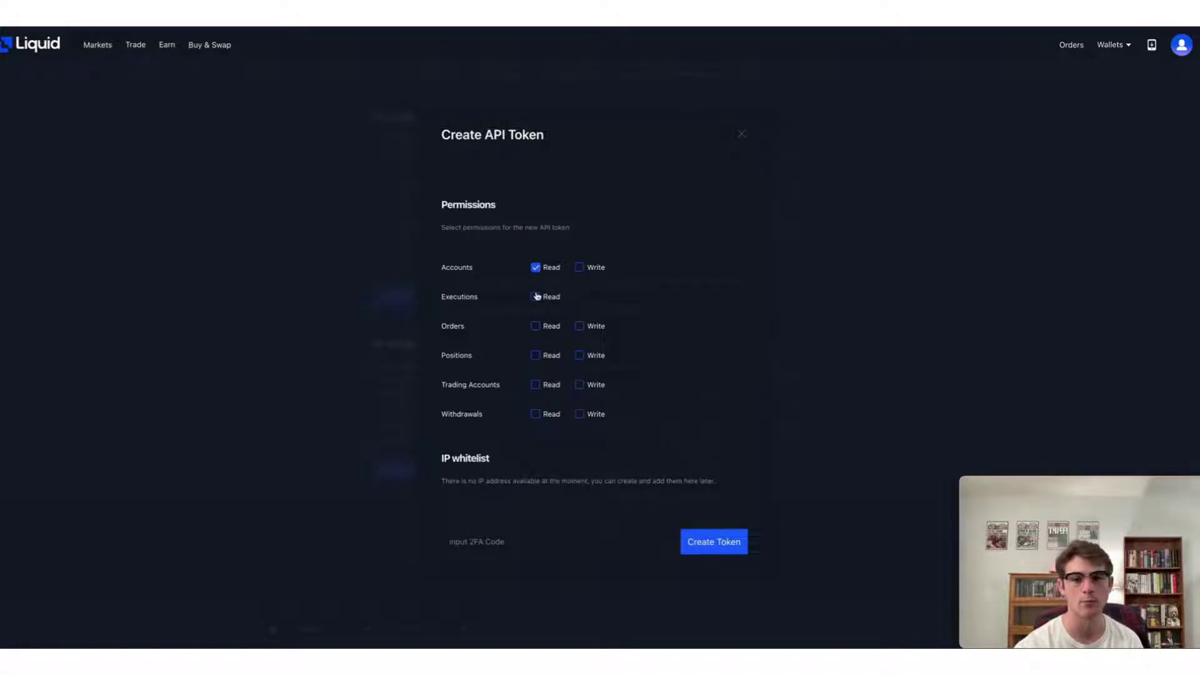
click(537, 327)
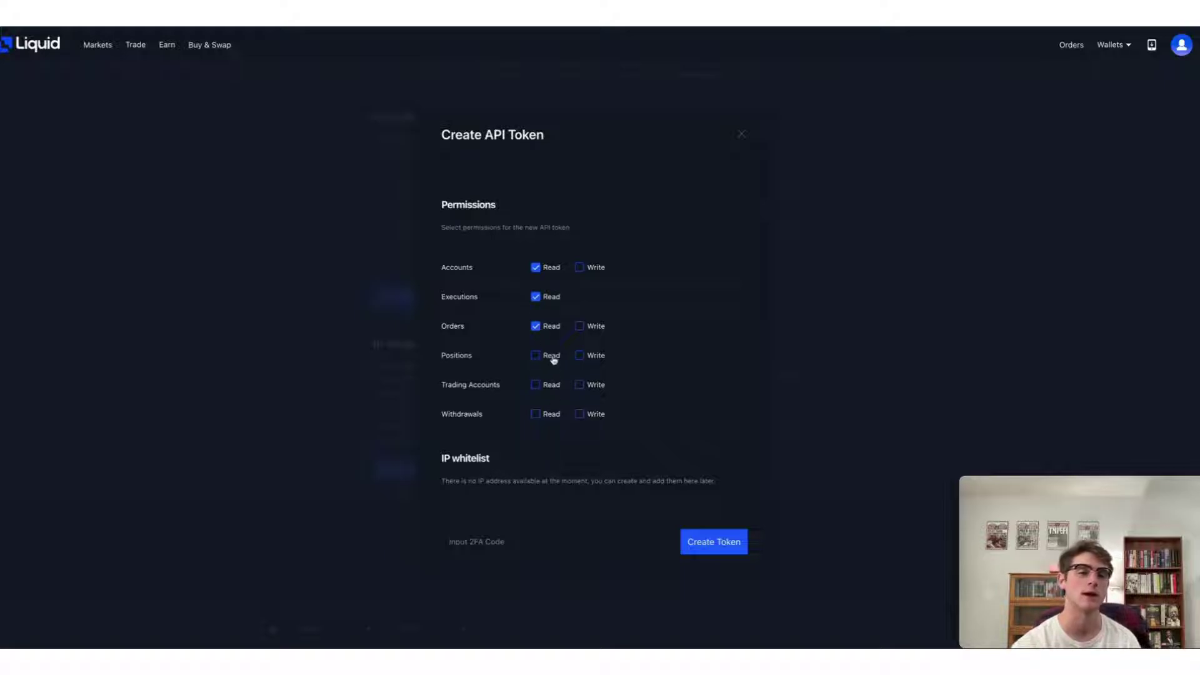
click(552, 359)
click(551, 391)
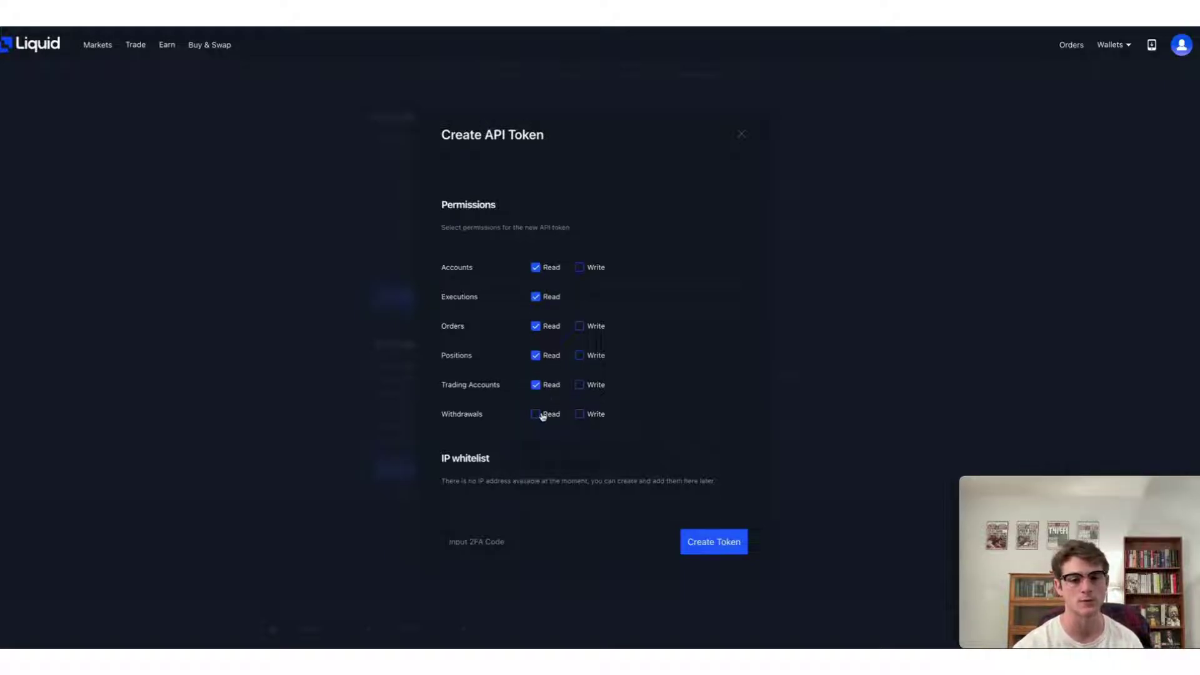
click(542, 415)
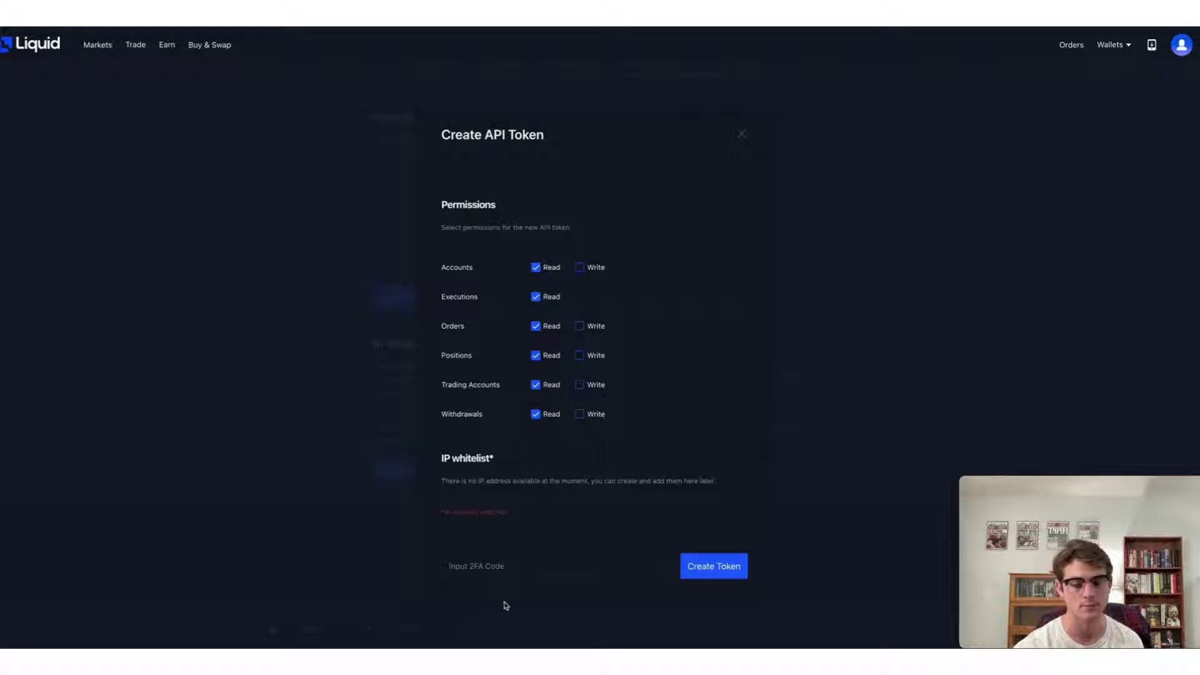
click(520, 566)
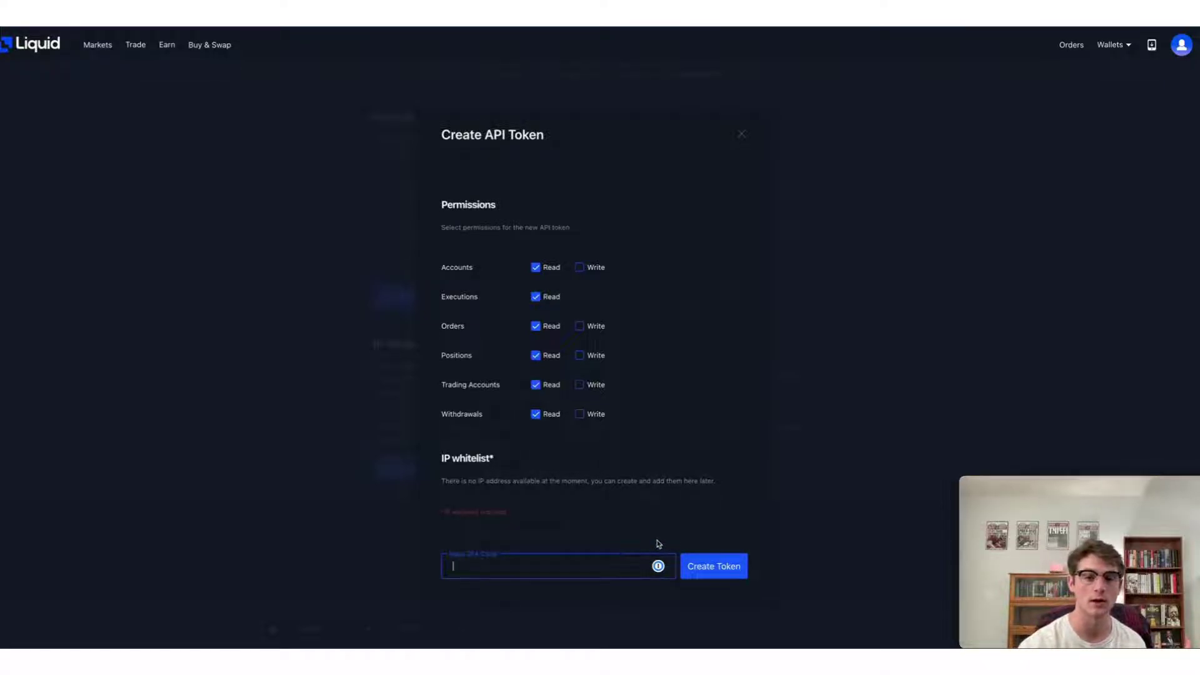
click(719, 567)
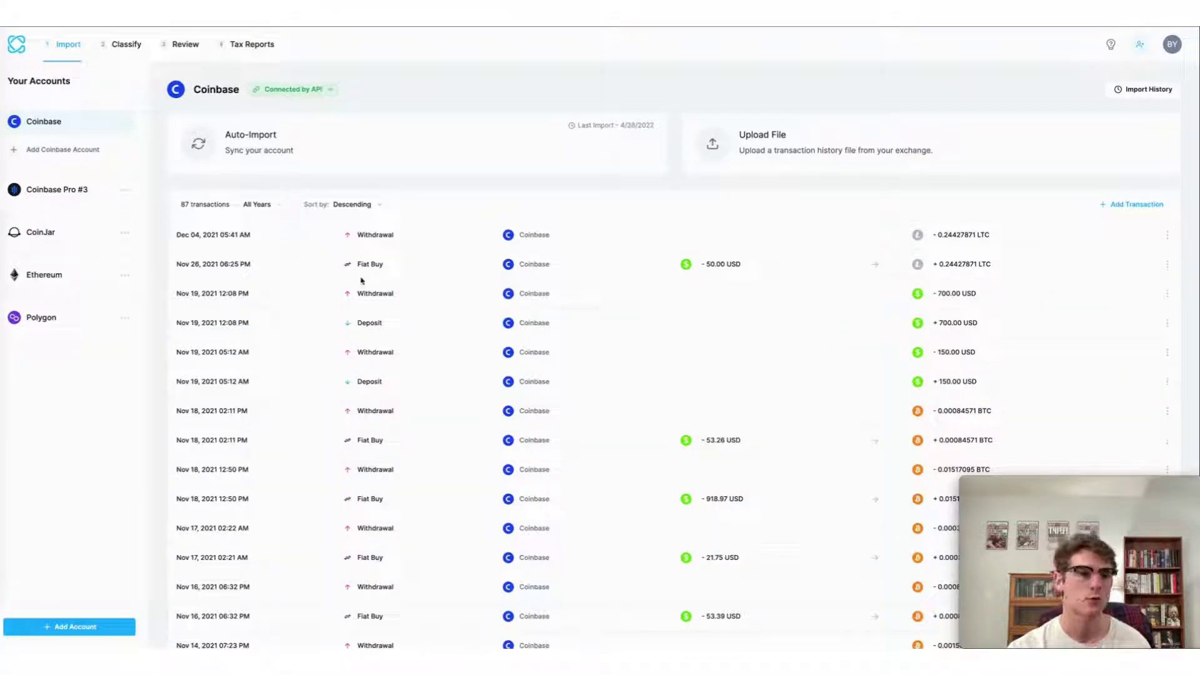
Step: Add a Liquid account in CoinLedger set to API Auto-Import, and copy Liquid's token secret
click(20, 628)
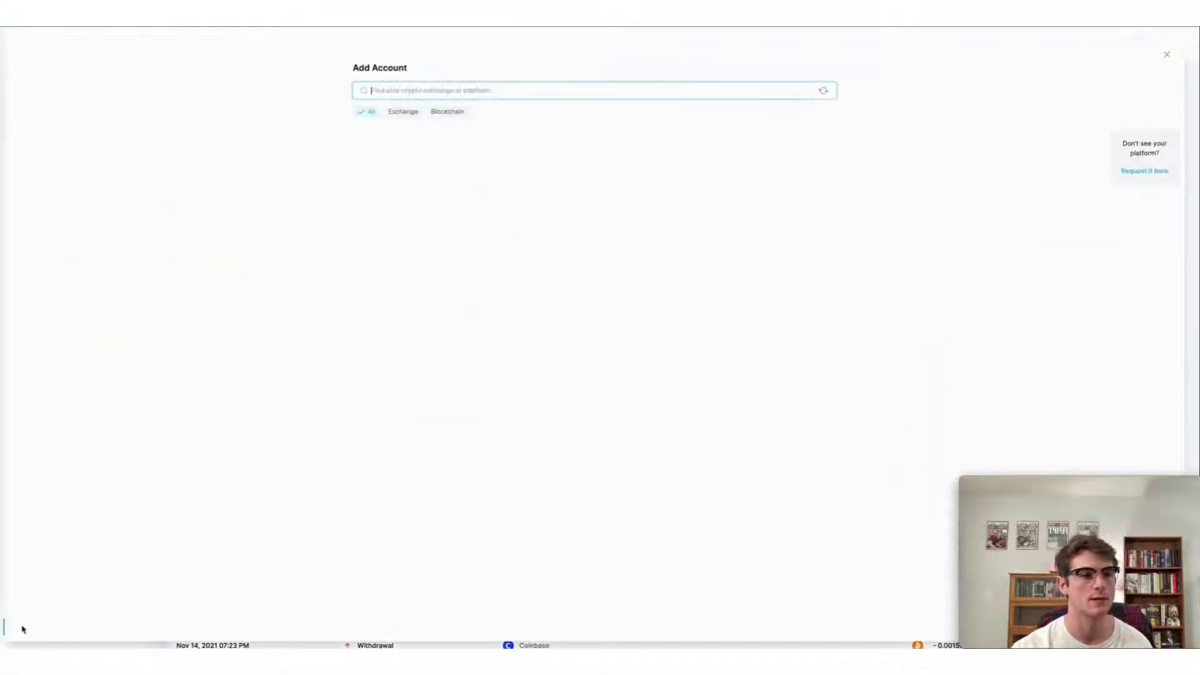
text(liquid)
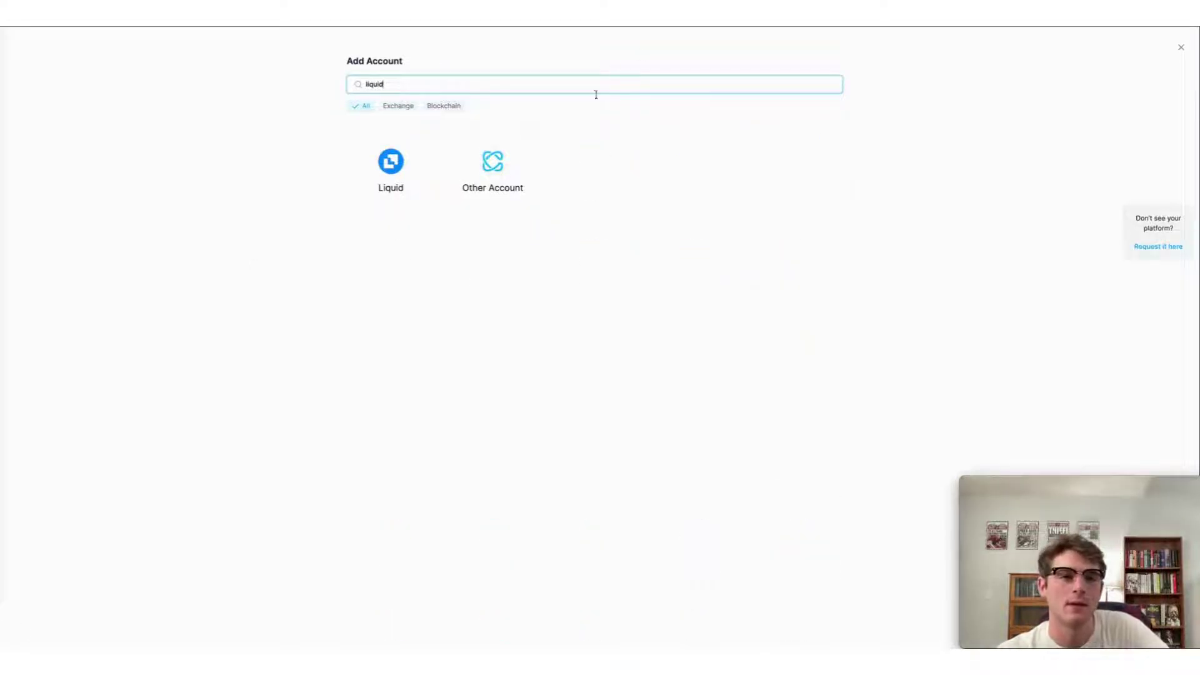
click(384, 150)
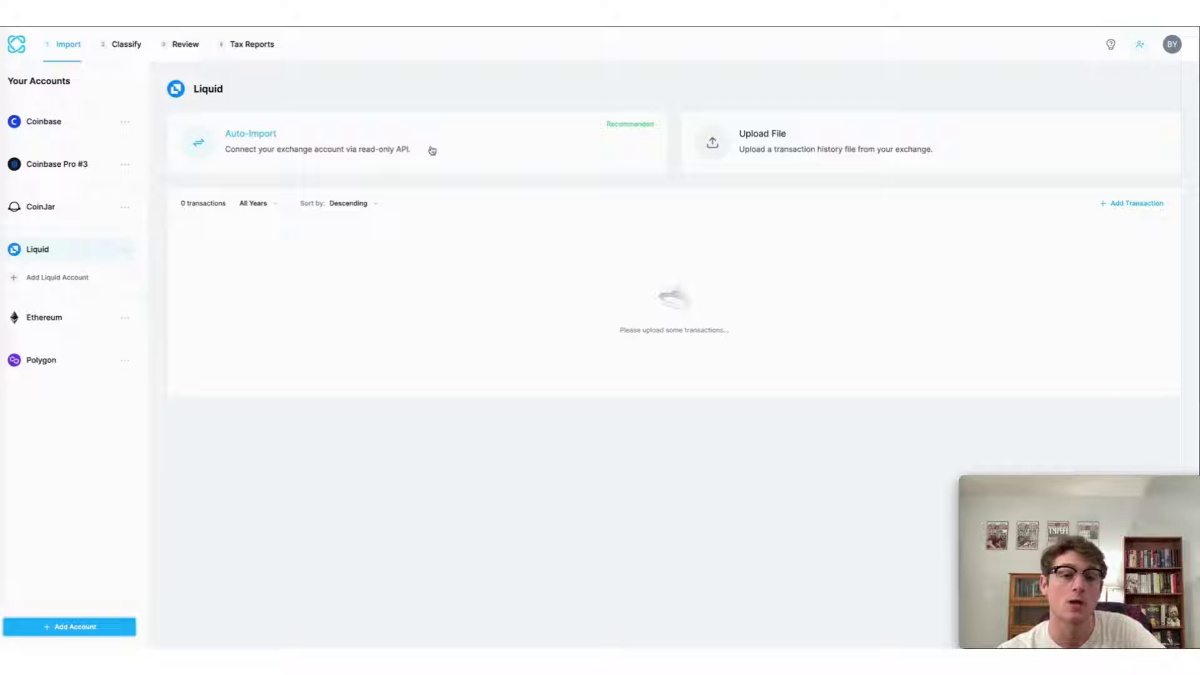
click(432, 151)
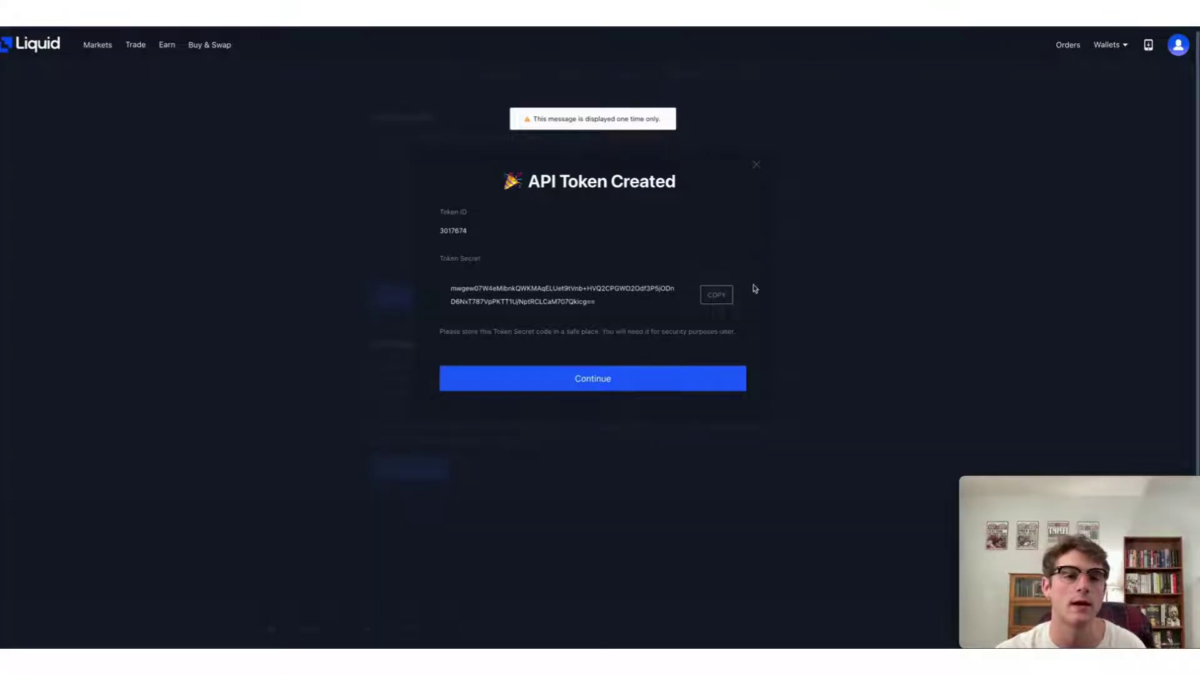
click(719, 299)
key(ctrl+c)
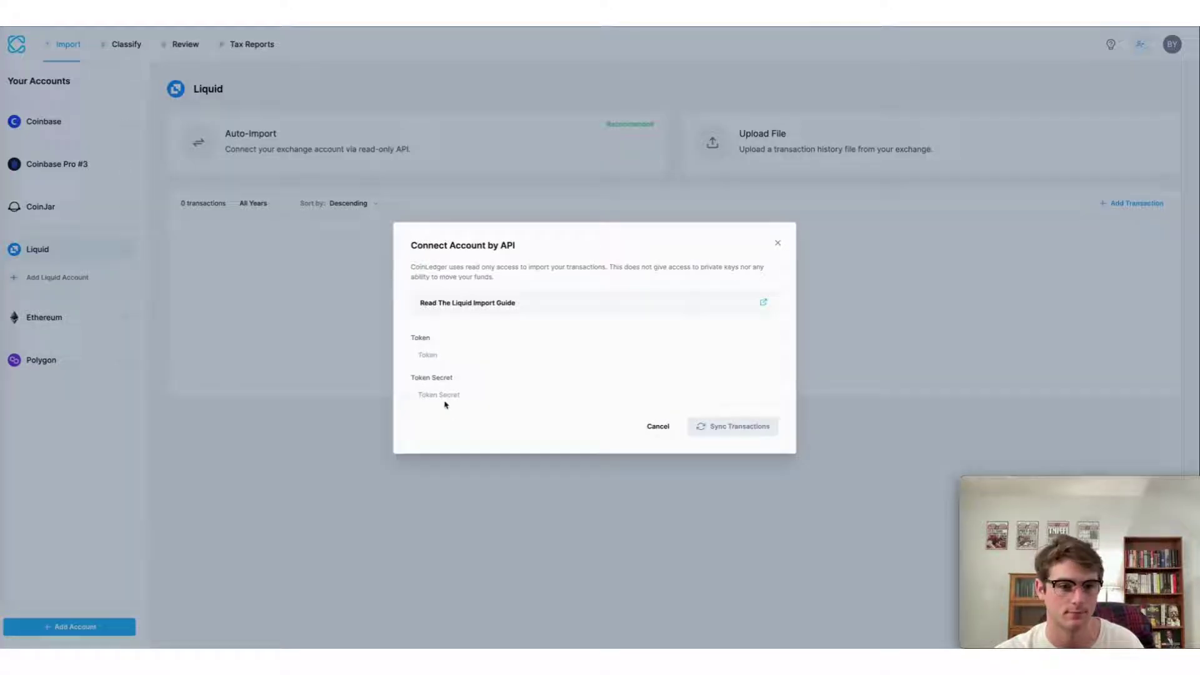
click(445, 396)
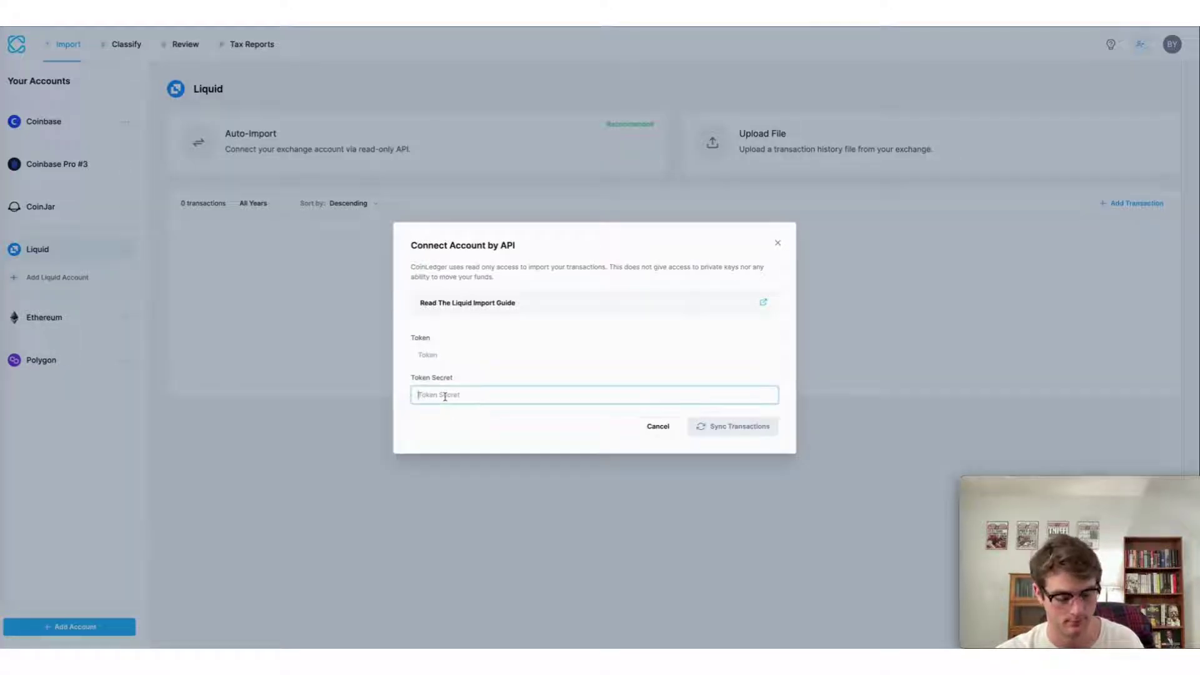
Step: Connect Liquid with the token secret and token ID, sync its 74 transactions, and go to Review
key(ctrl+v)
click(457, 354)
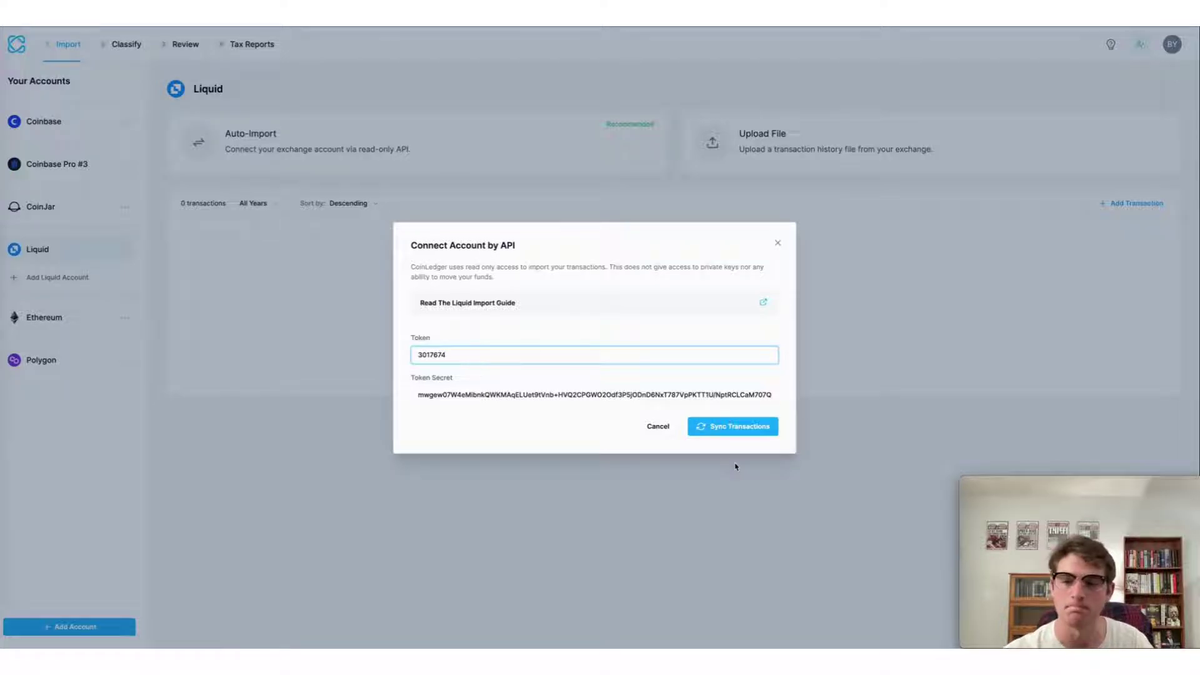
click(732, 427)
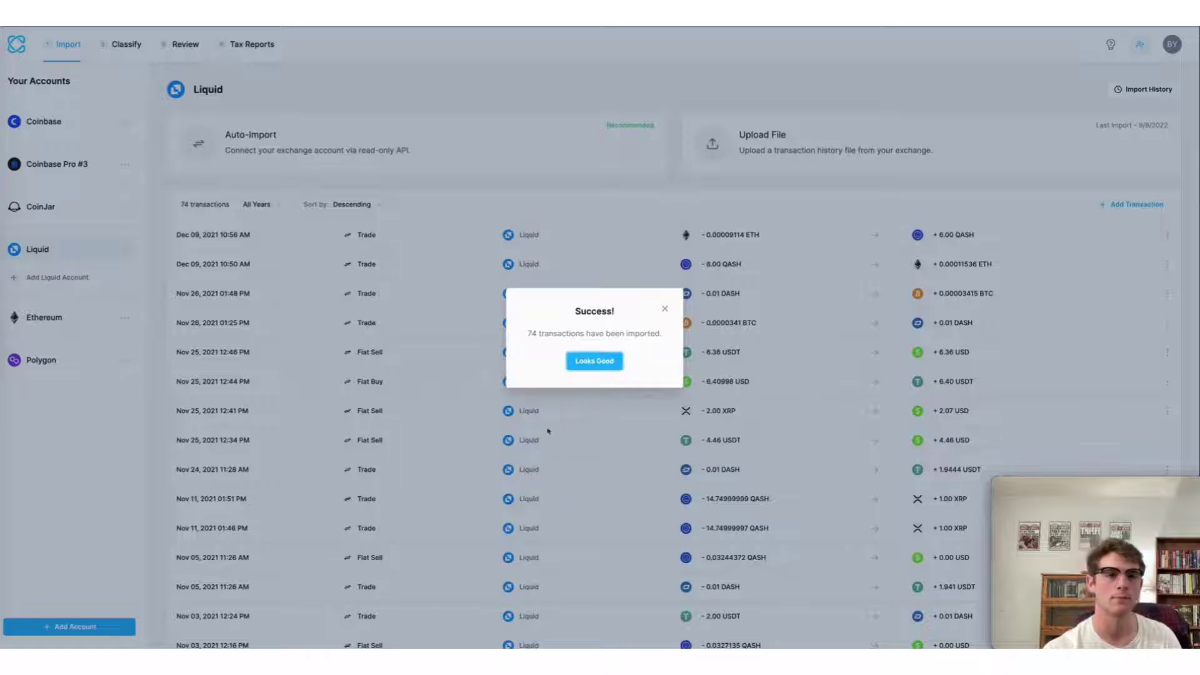
click(594, 361)
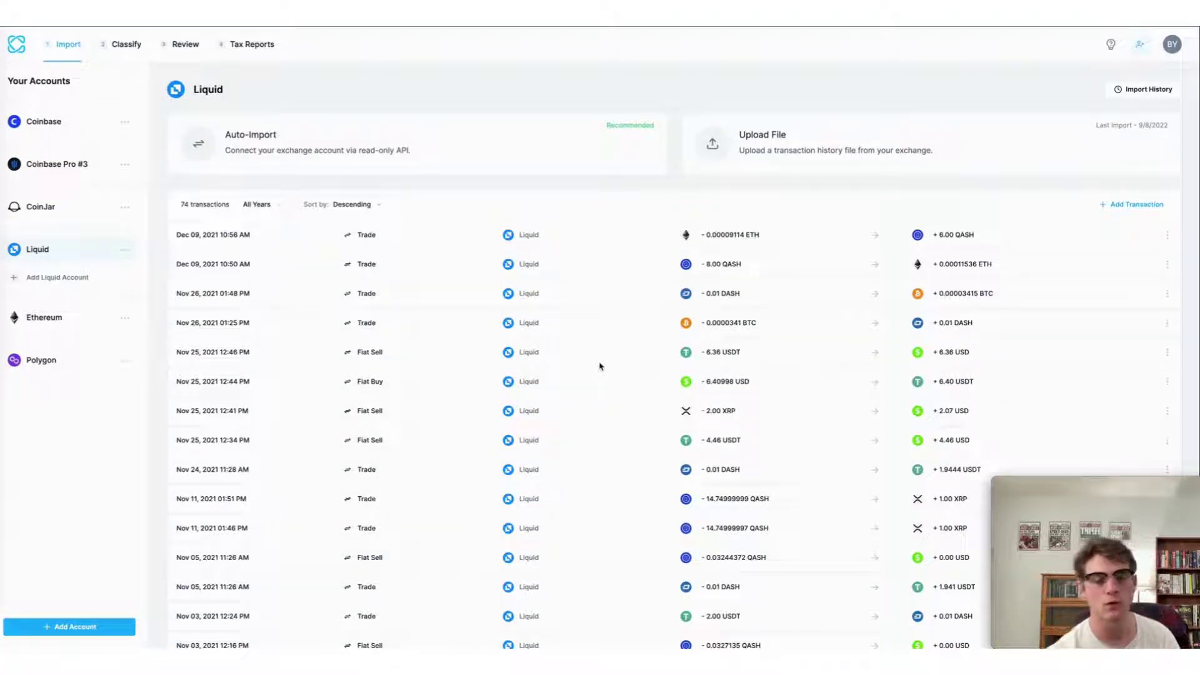
click(200, 49)
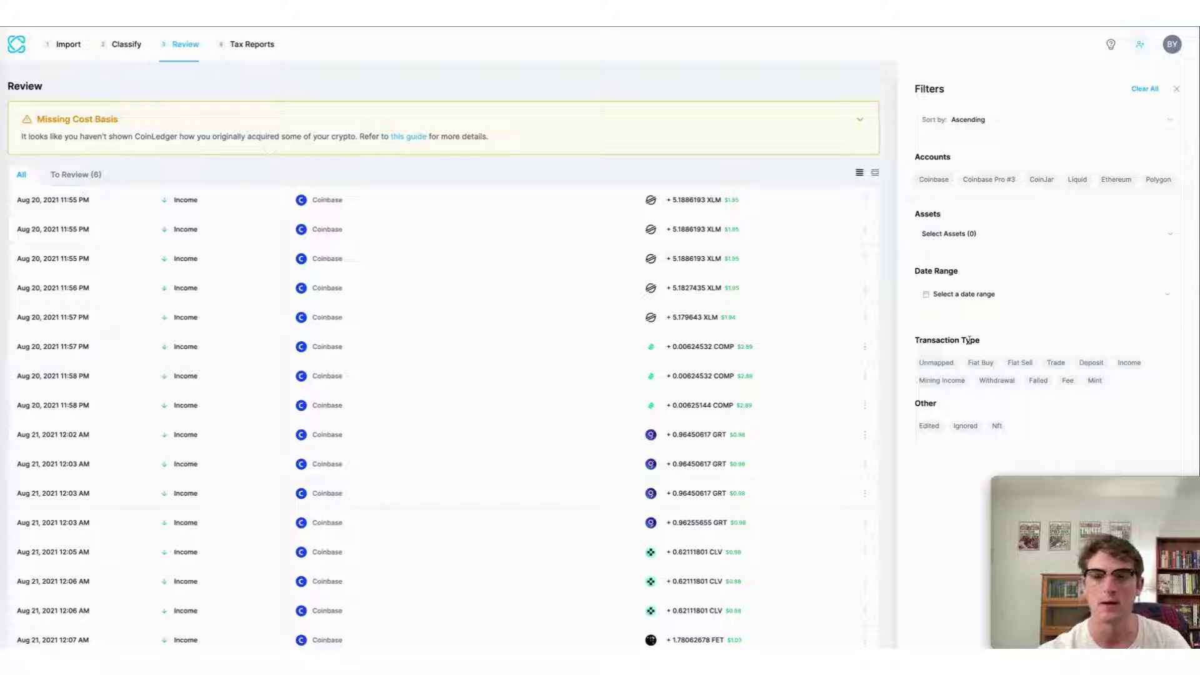
Step: Filter the Review list to the Liquid account's transactions
click(1080, 183)
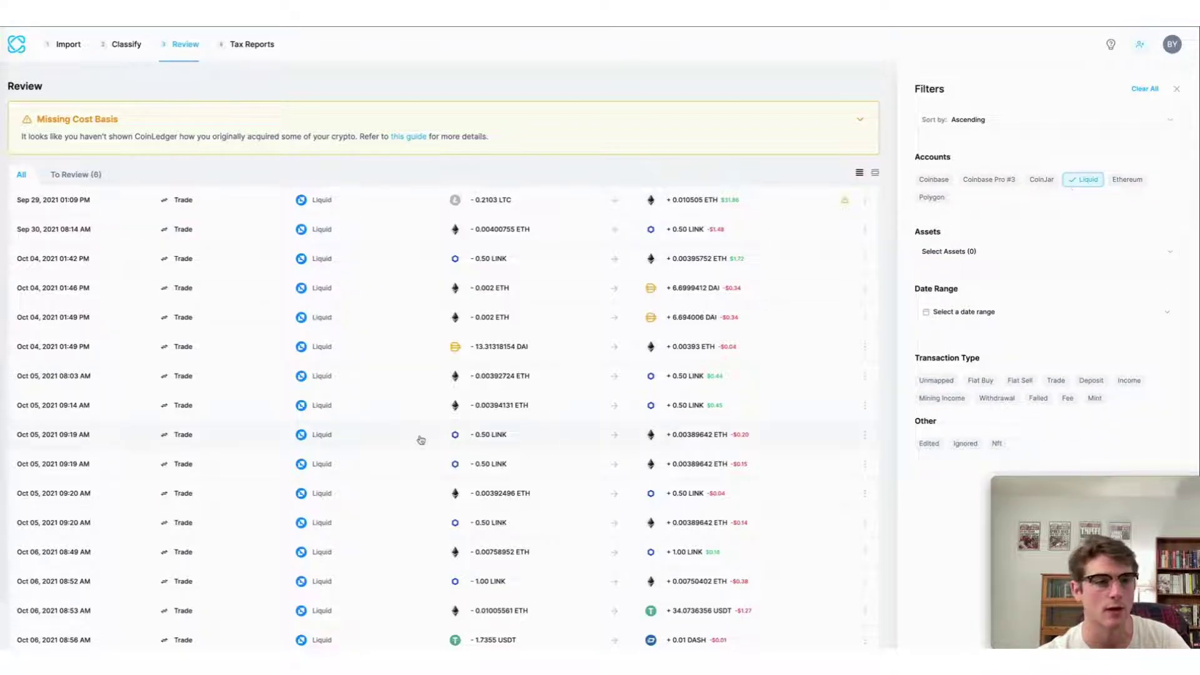
scroll(421, 441, down, 5)
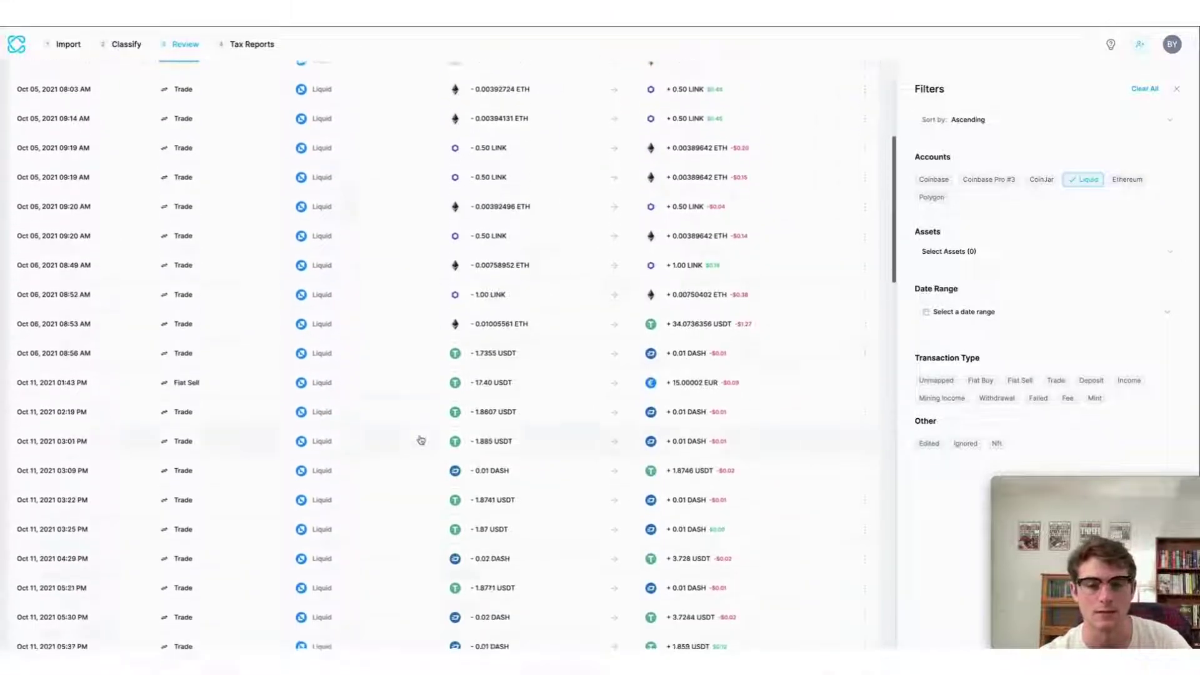
scroll(421, 440, down, 7)
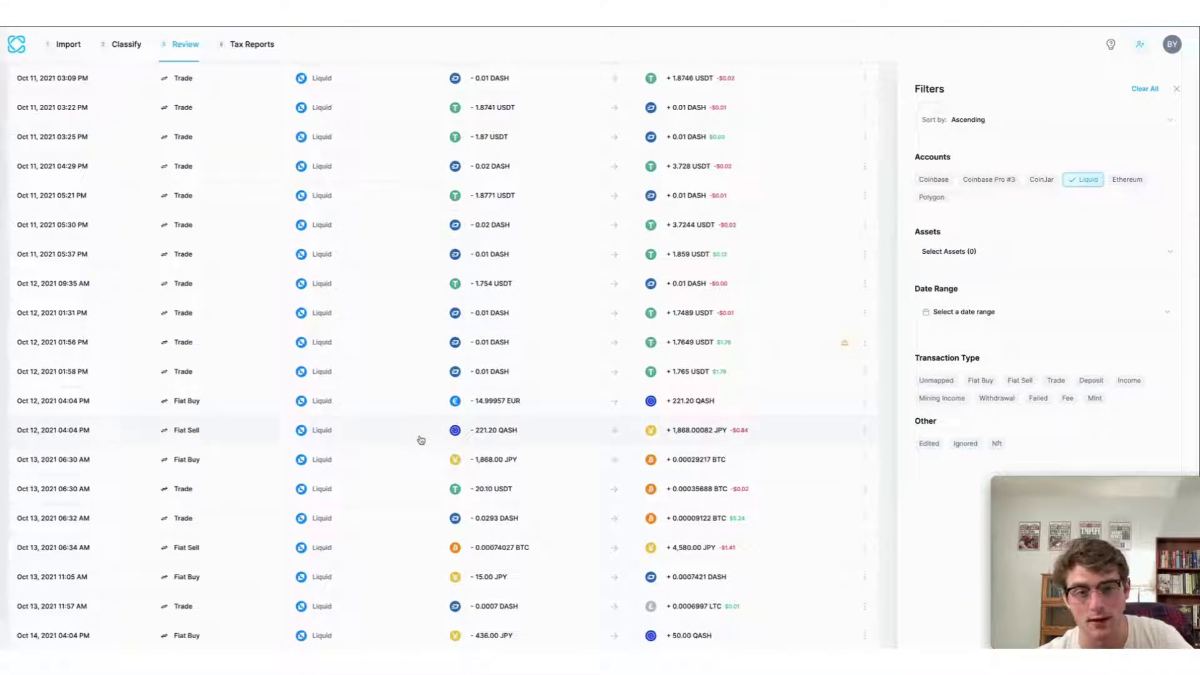
Step: Inspect the Oct 12 01:56 PM and 01:58 PM DASH trade details, then go to Tax Reports
click(500, 339)
scroll(413, 494, down, 5)
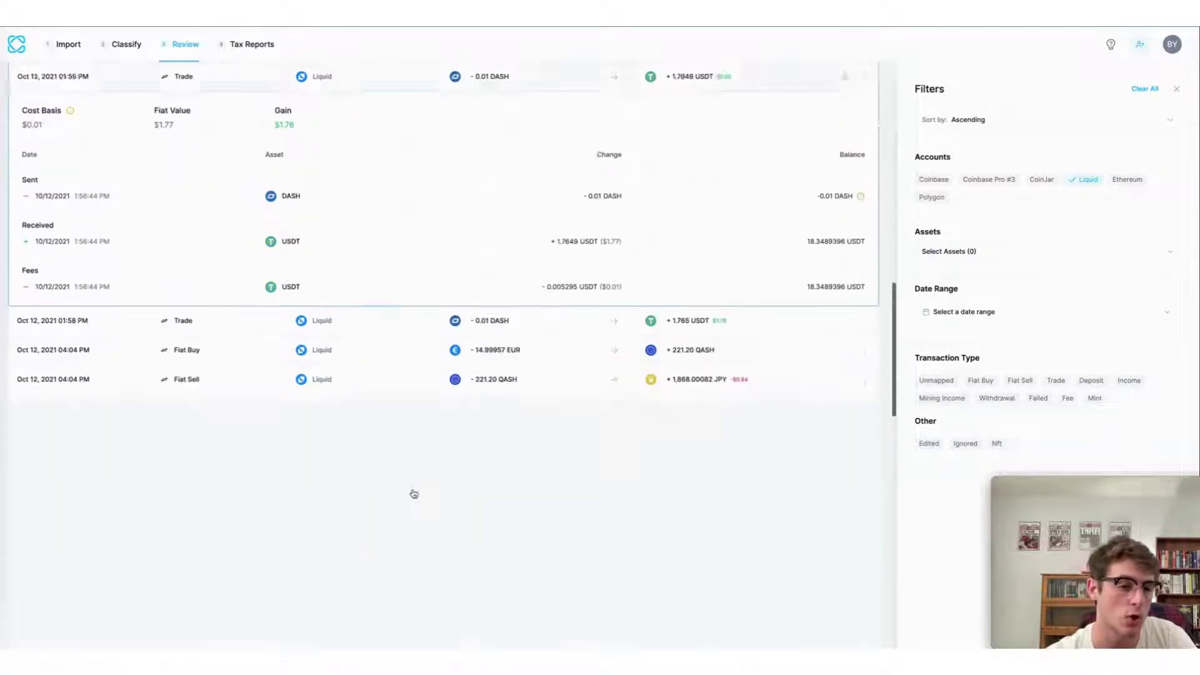
scroll(414, 494, down, 2)
click(779, 236)
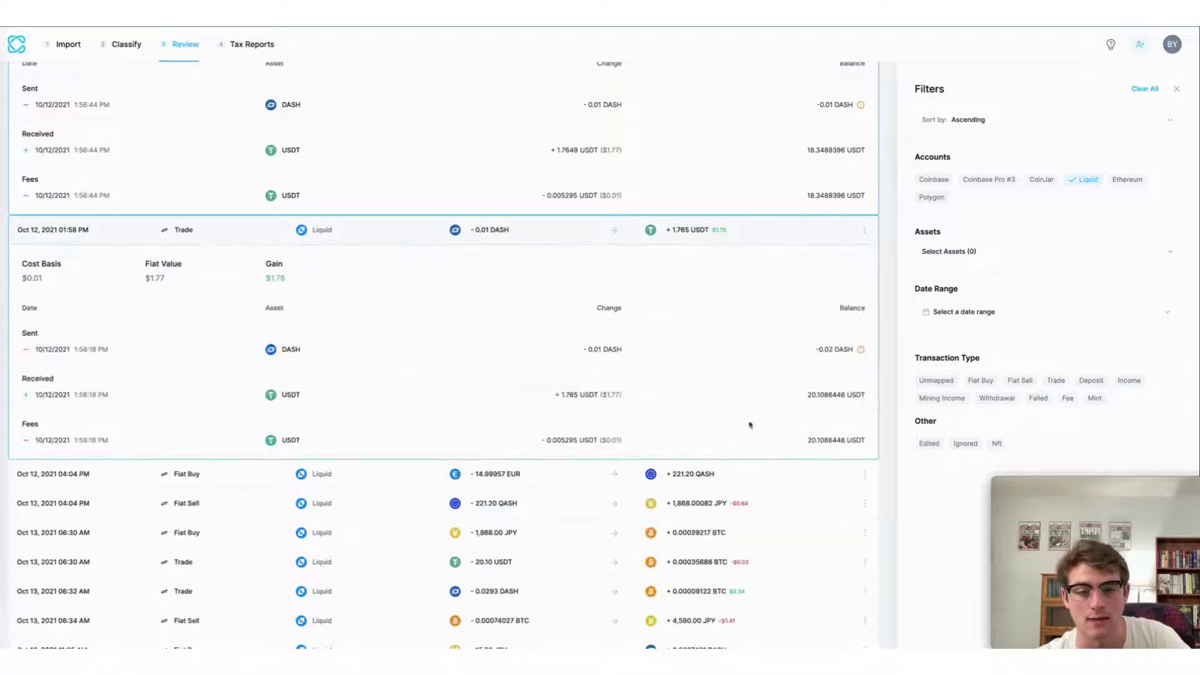
scroll(763, 523, down, 10)
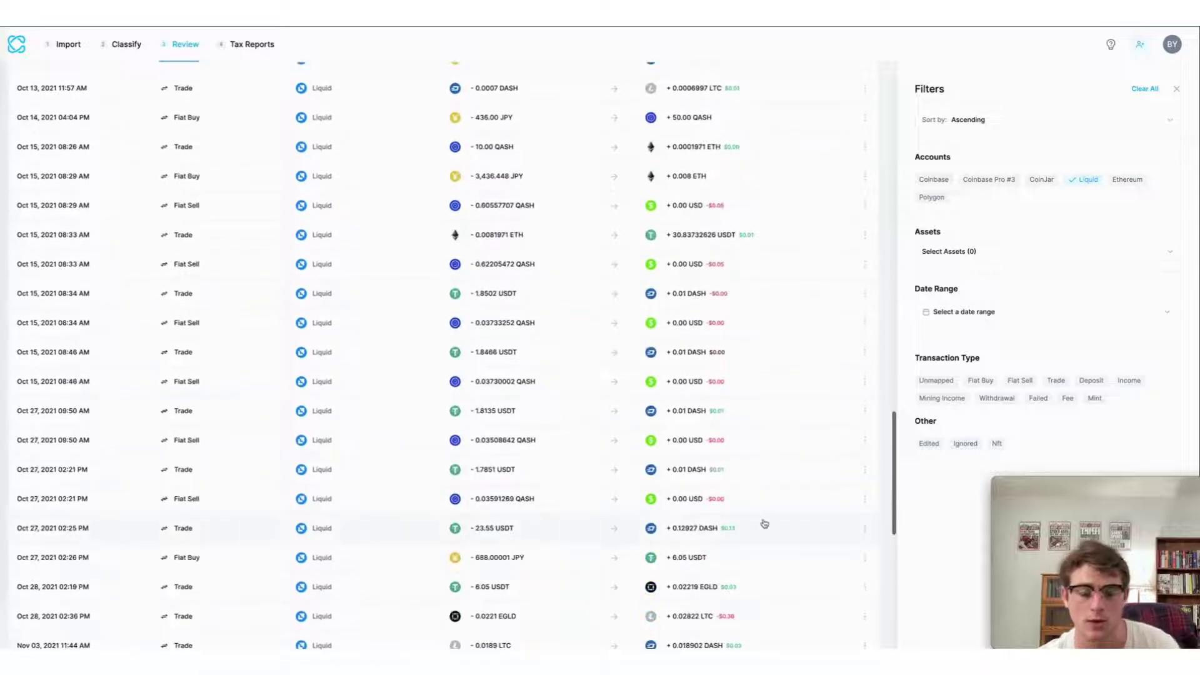
scroll(763, 523, down, 8)
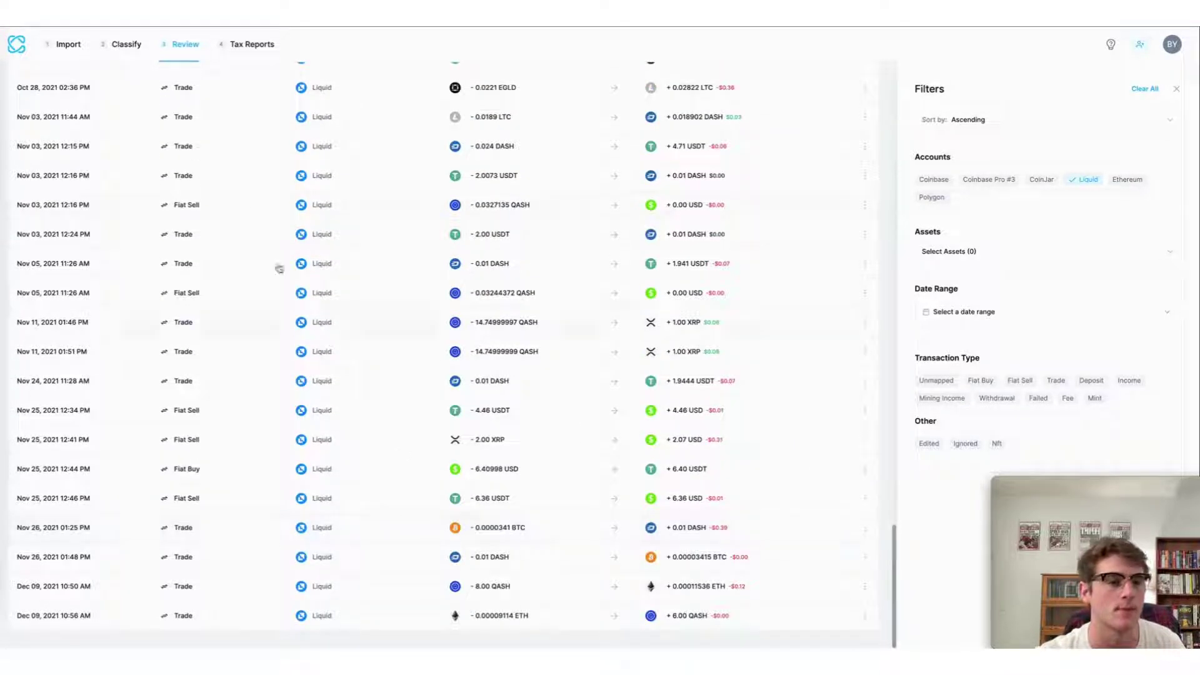
click(256, 44)
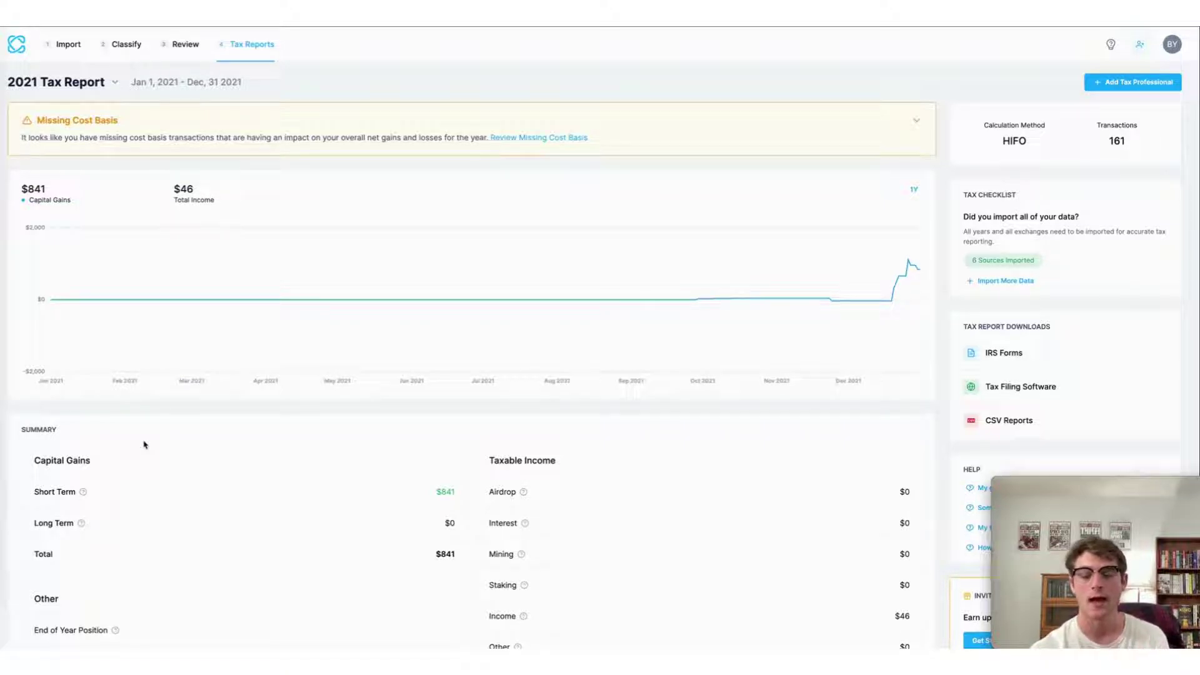
click(141, 497)
scroll(142, 498, down, 3)
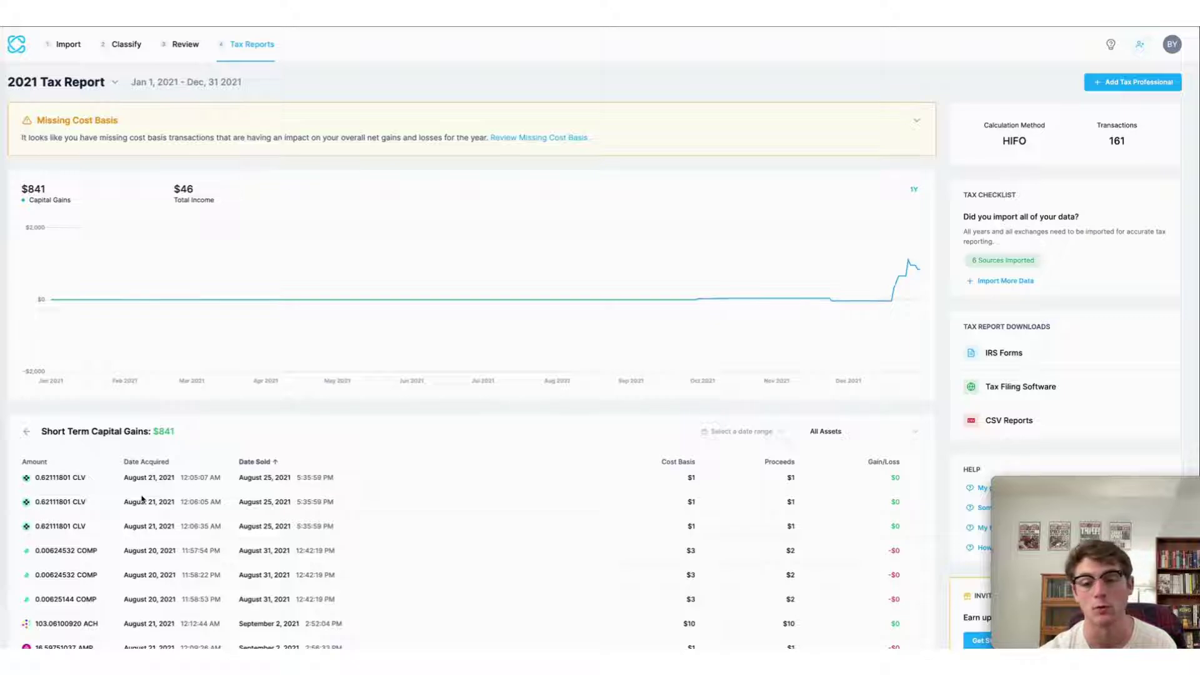
scroll(142, 498, up, 2)
scroll(142, 499, down, 3)
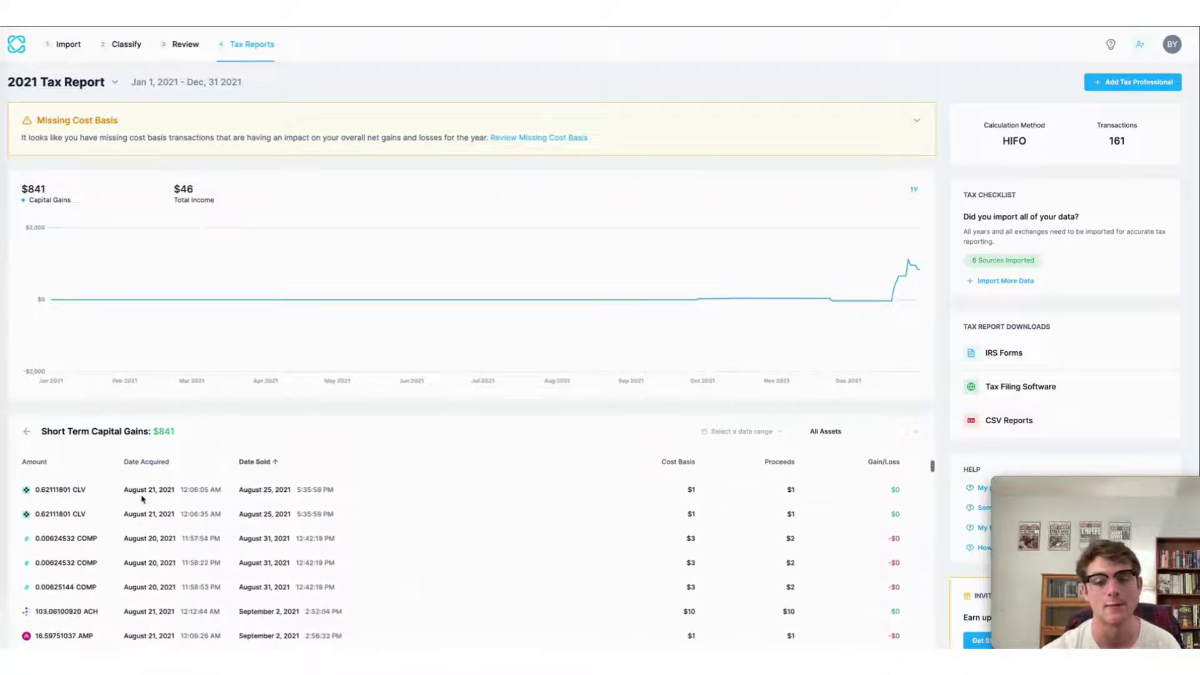
scroll(142, 498, down, 10)
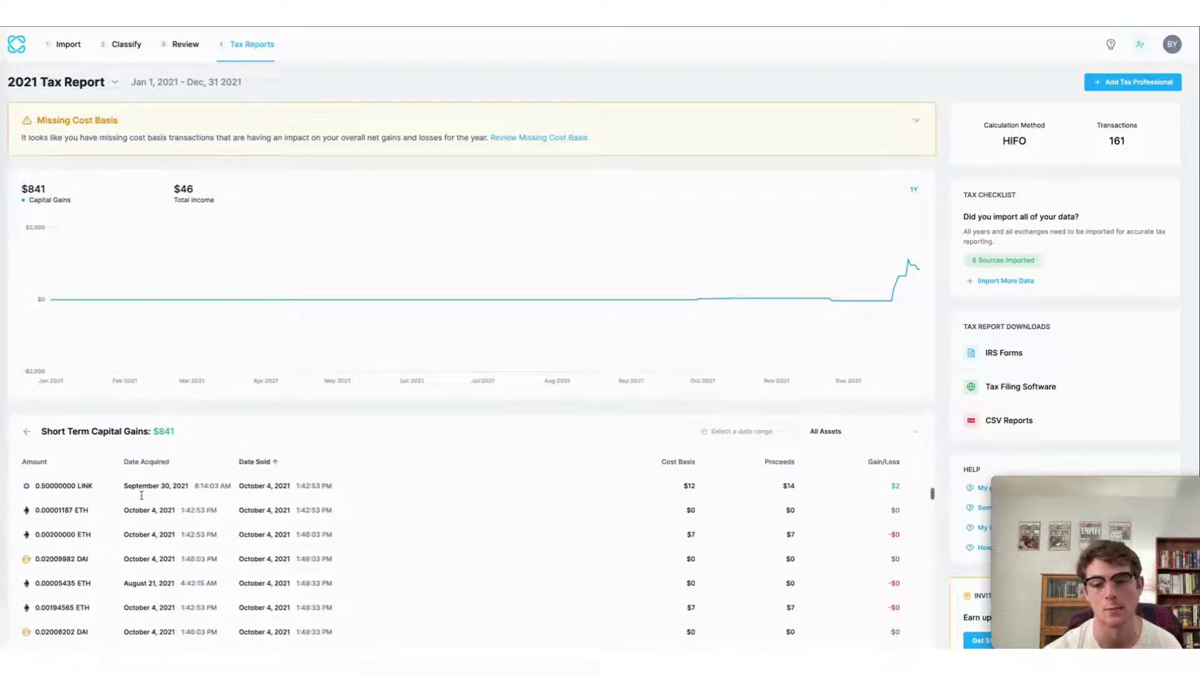
scroll(141, 495, up, 2)
scroll(142, 495, down, 3)
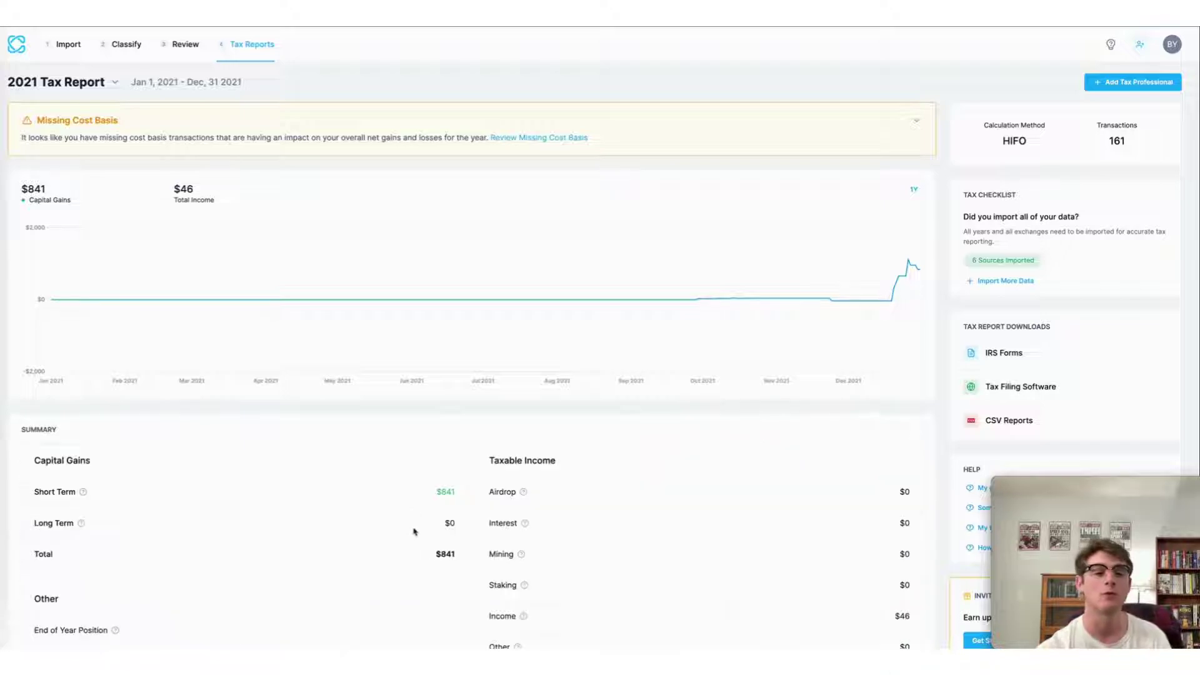
scroll(414, 531, down, 2)
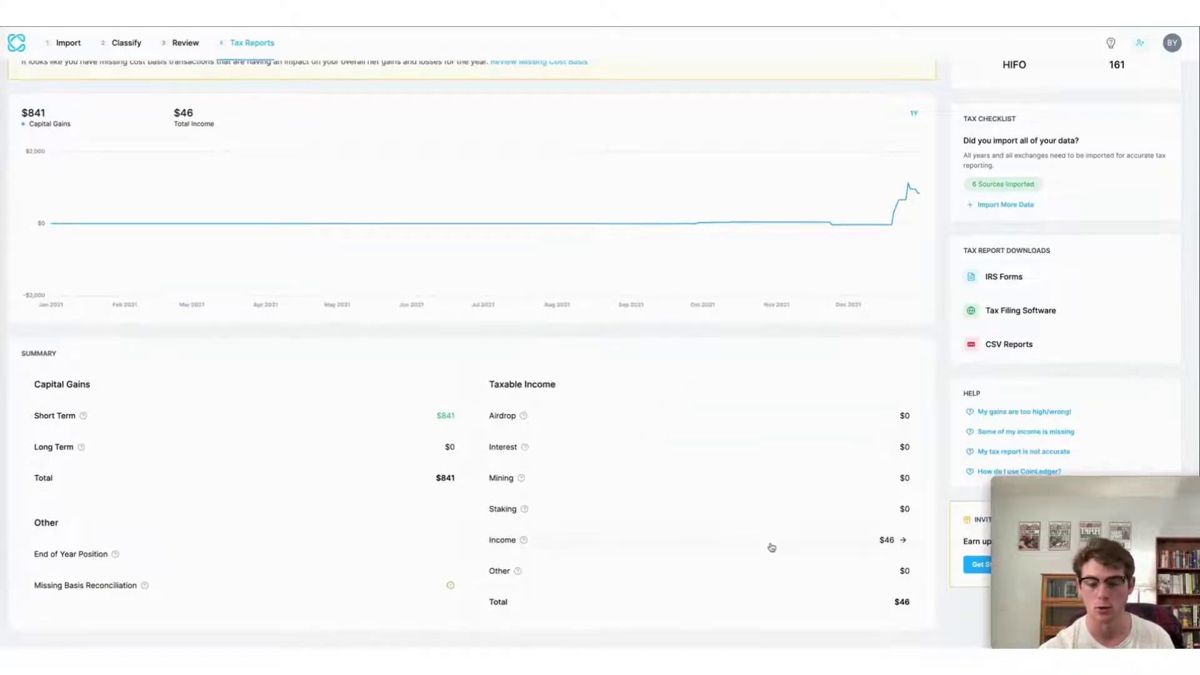
scroll(772, 547, up, 2)
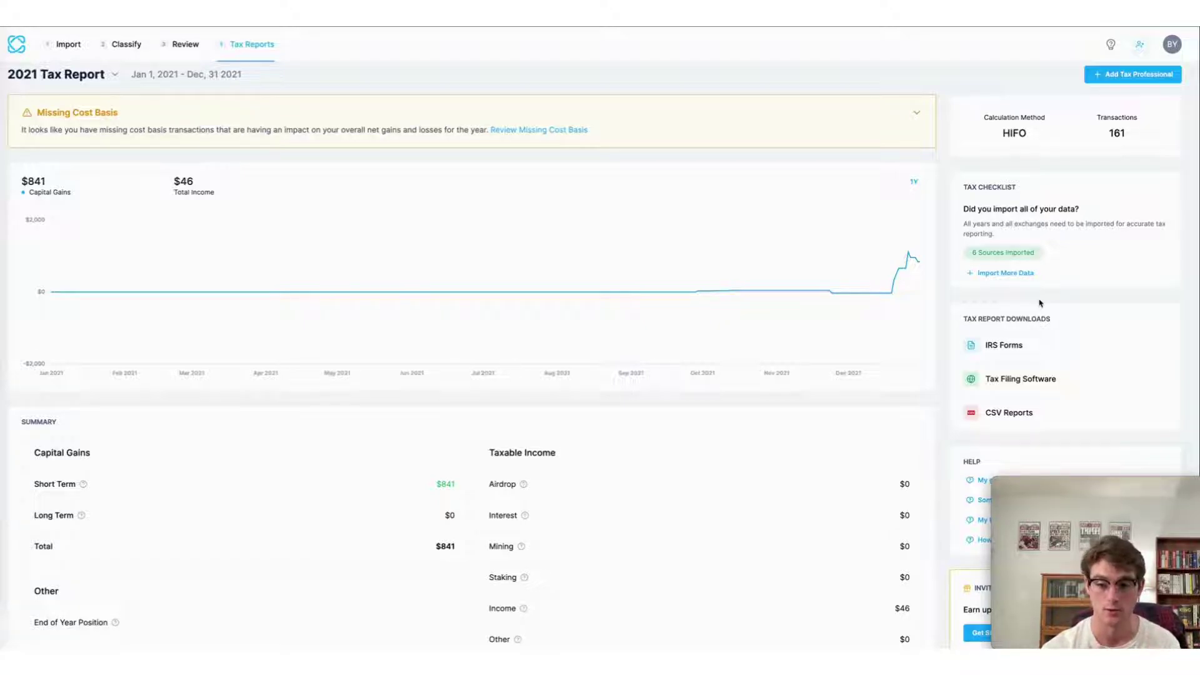
Step: Generate IRS Form 8949 from the IRS Forms downloads and accept the emailed-link confirmation
click(1032, 352)
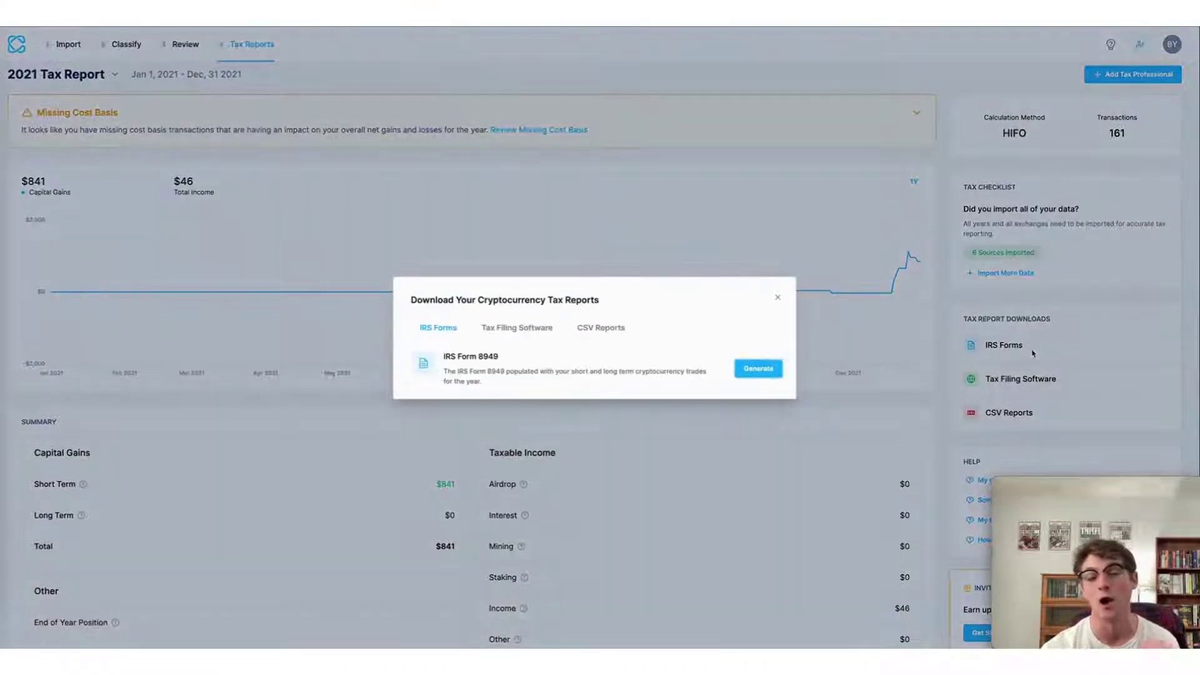
click(760, 371)
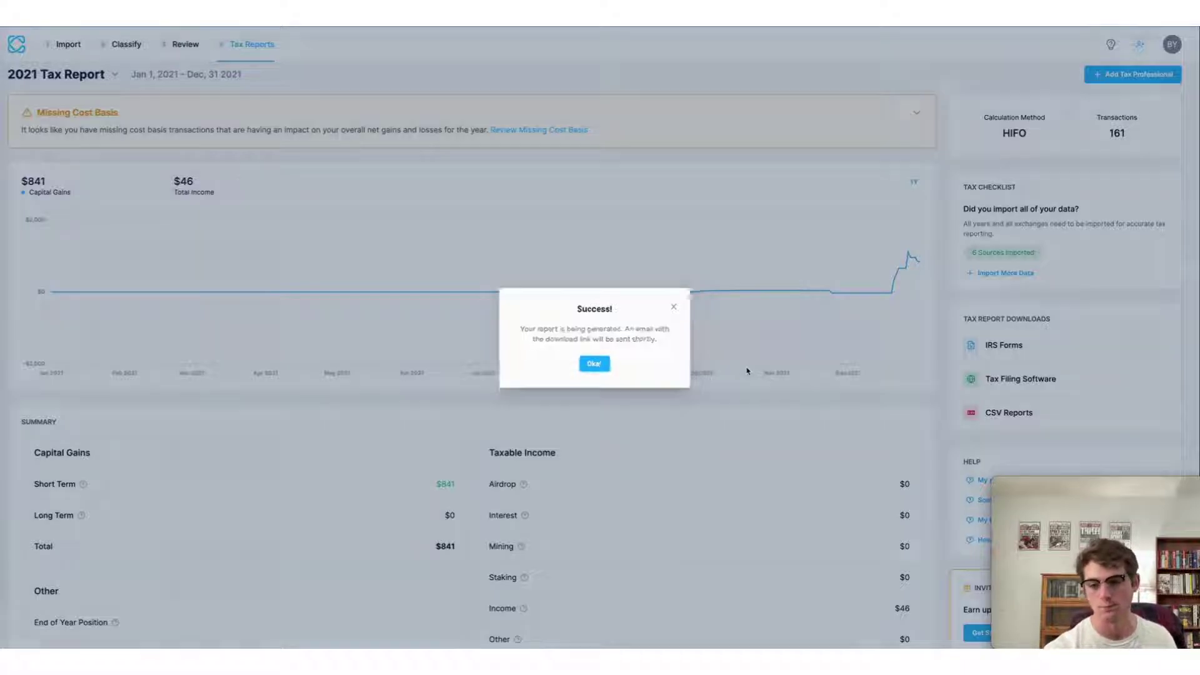
click(756, 373)
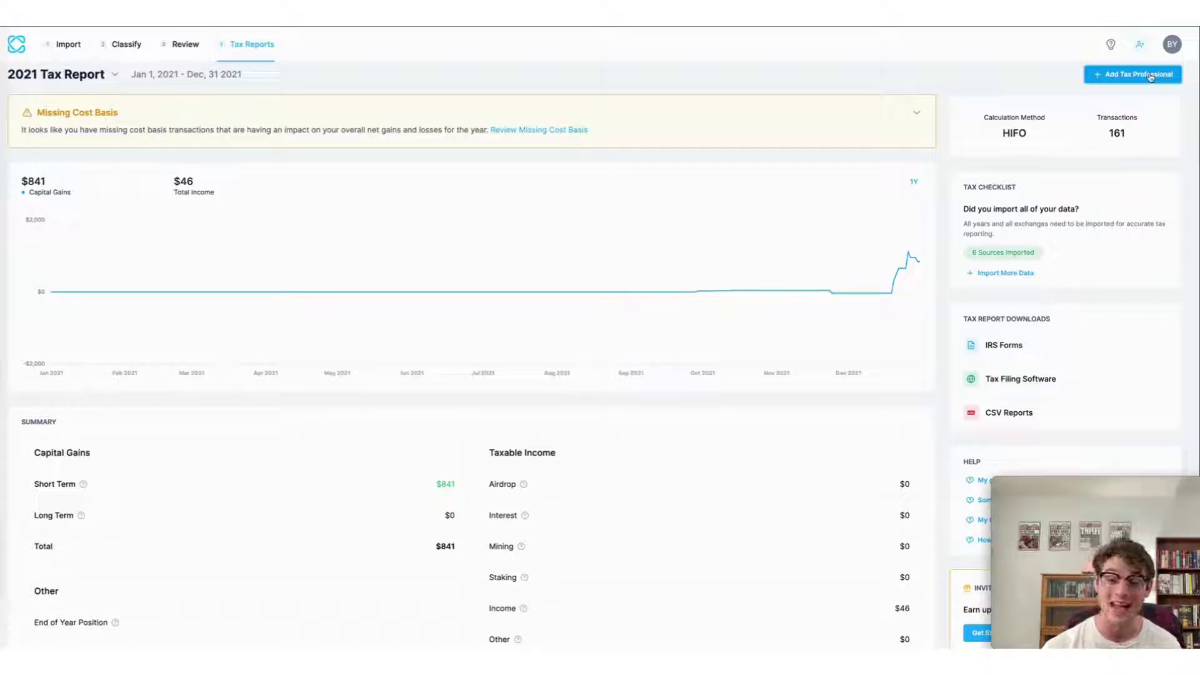
click(1151, 76)
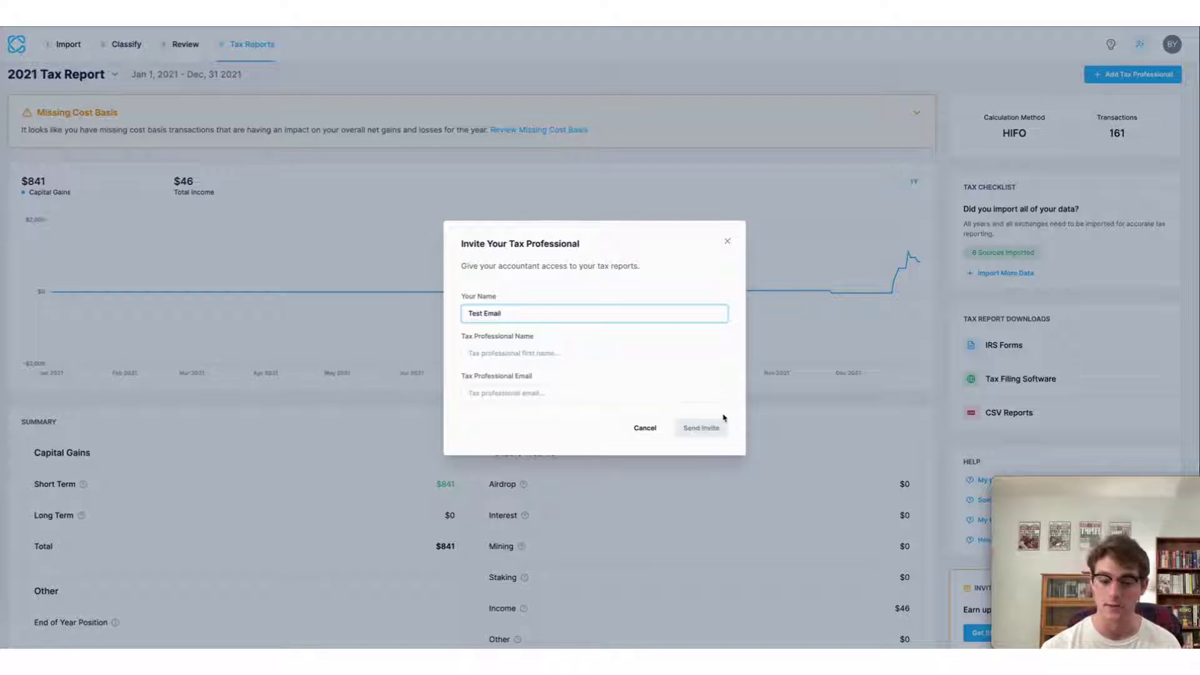
click(799, 384)
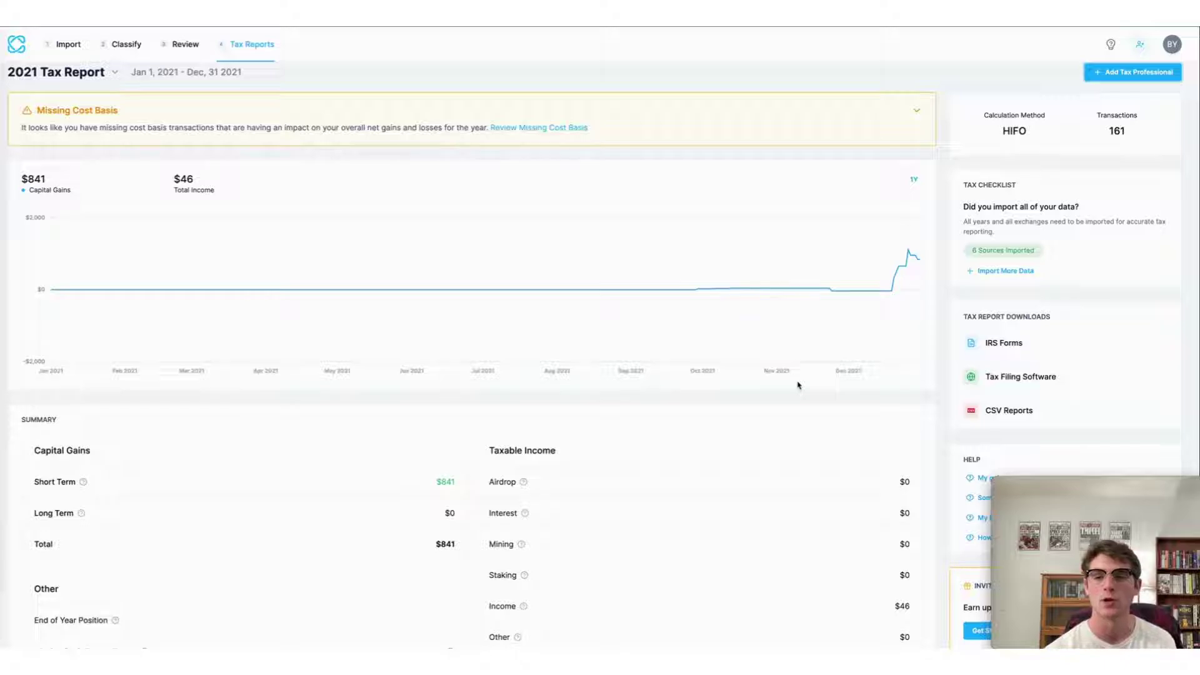
click(1017, 377)
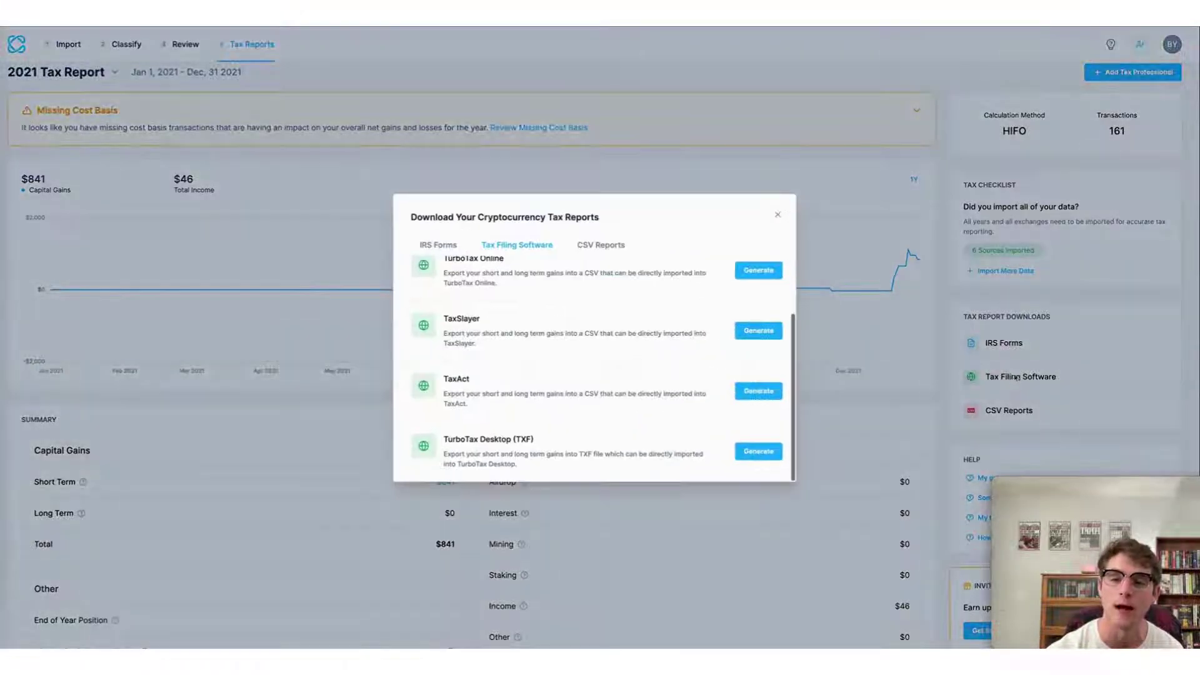
scroll(496, 344, up, 2)
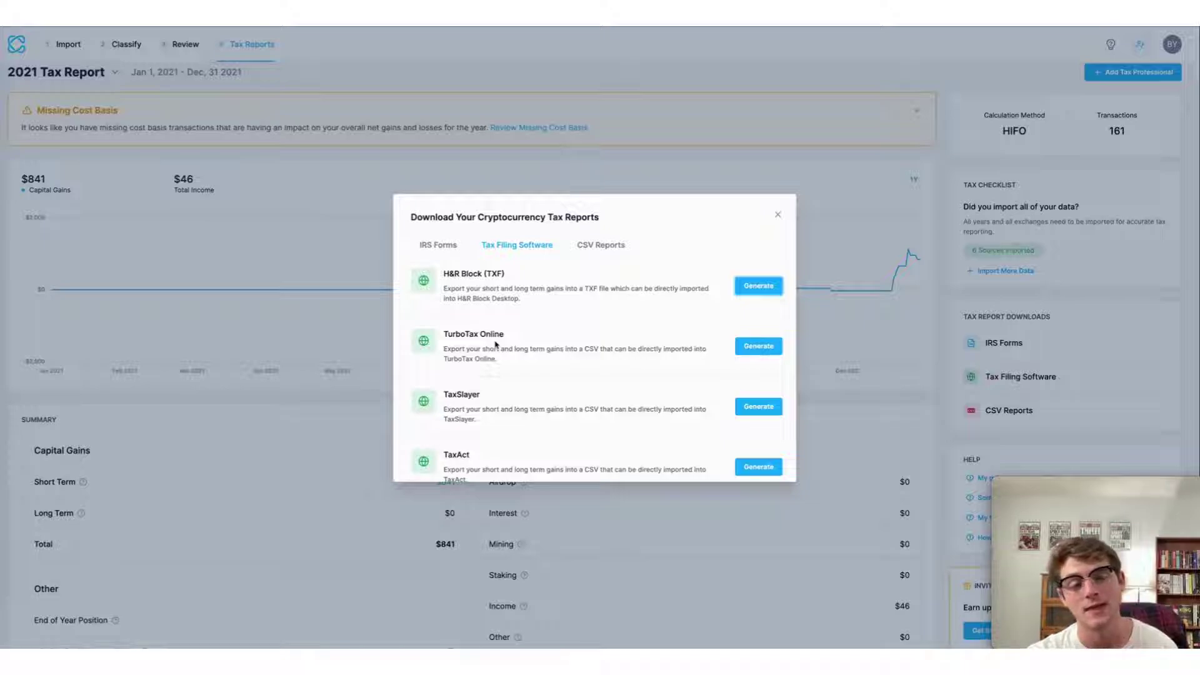
scroll(495, 344, down, 2)
scroll(496, 343, up, 2)
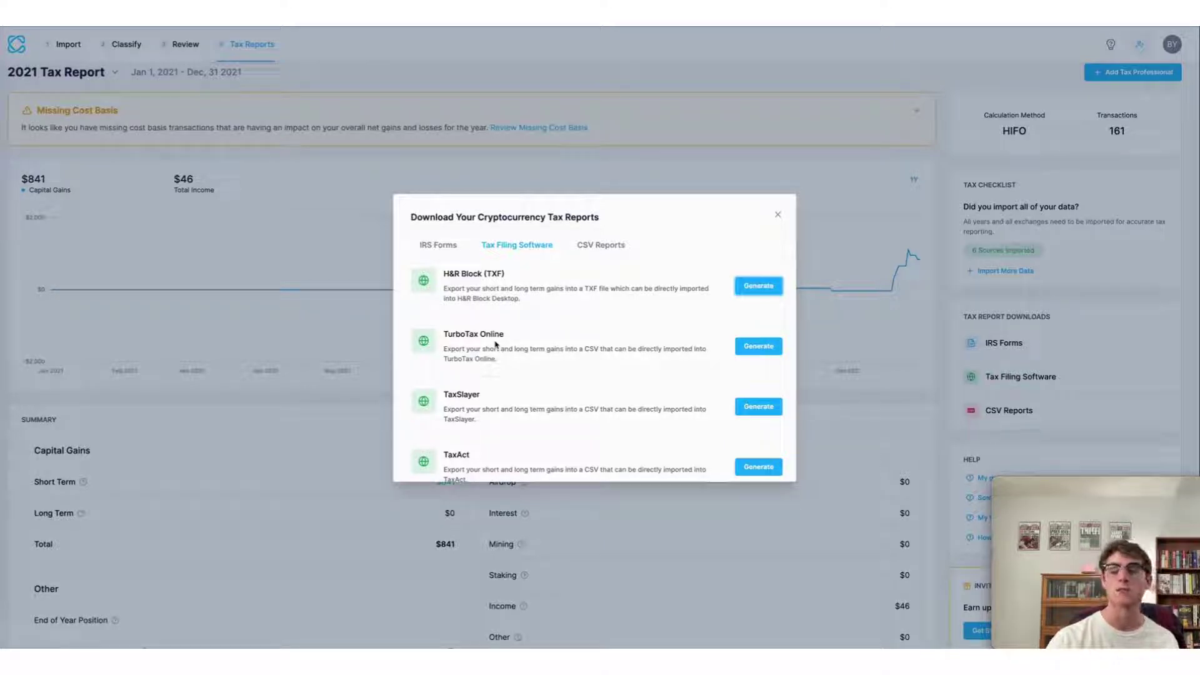
click(646, 159)
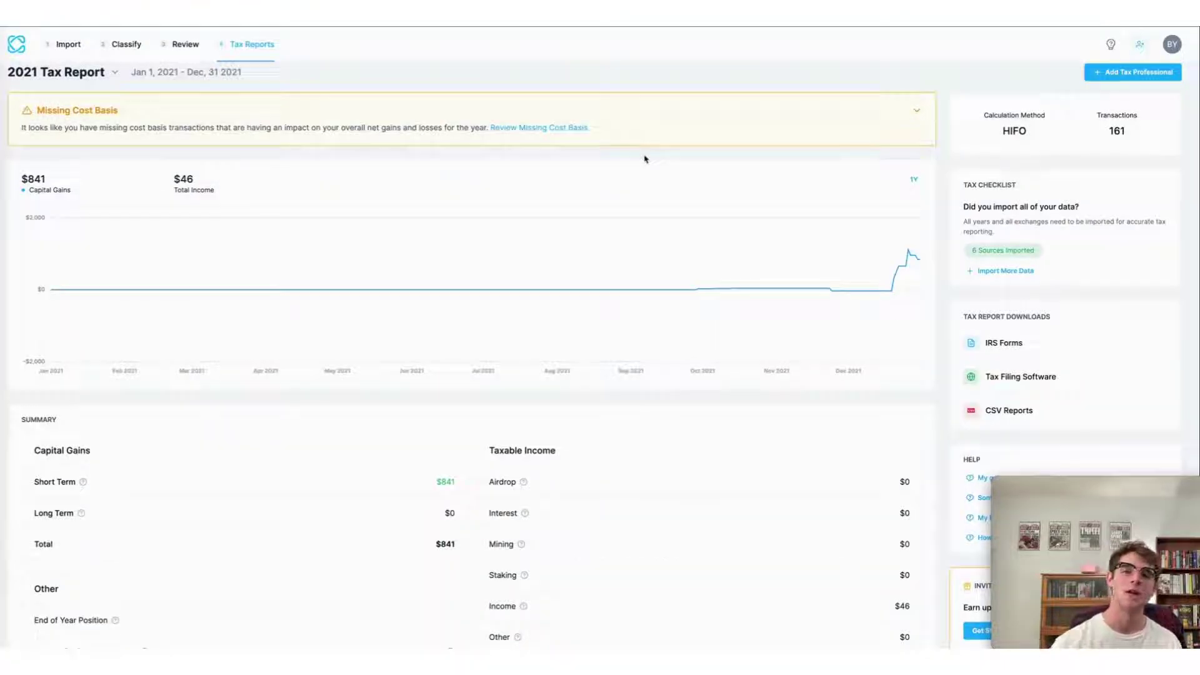